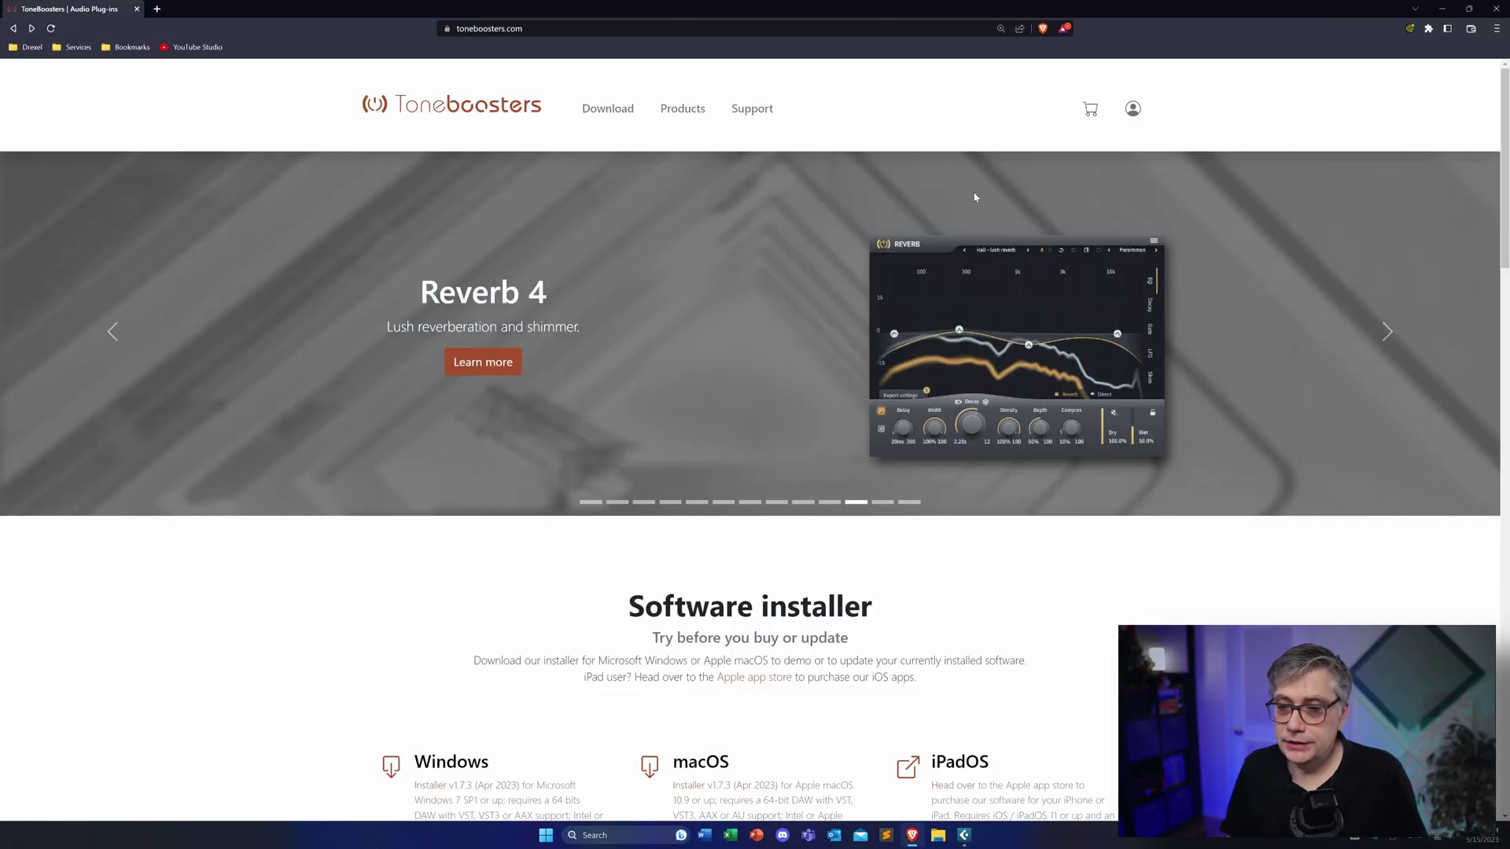
pyautogui.scroll(-13, 975, 198)
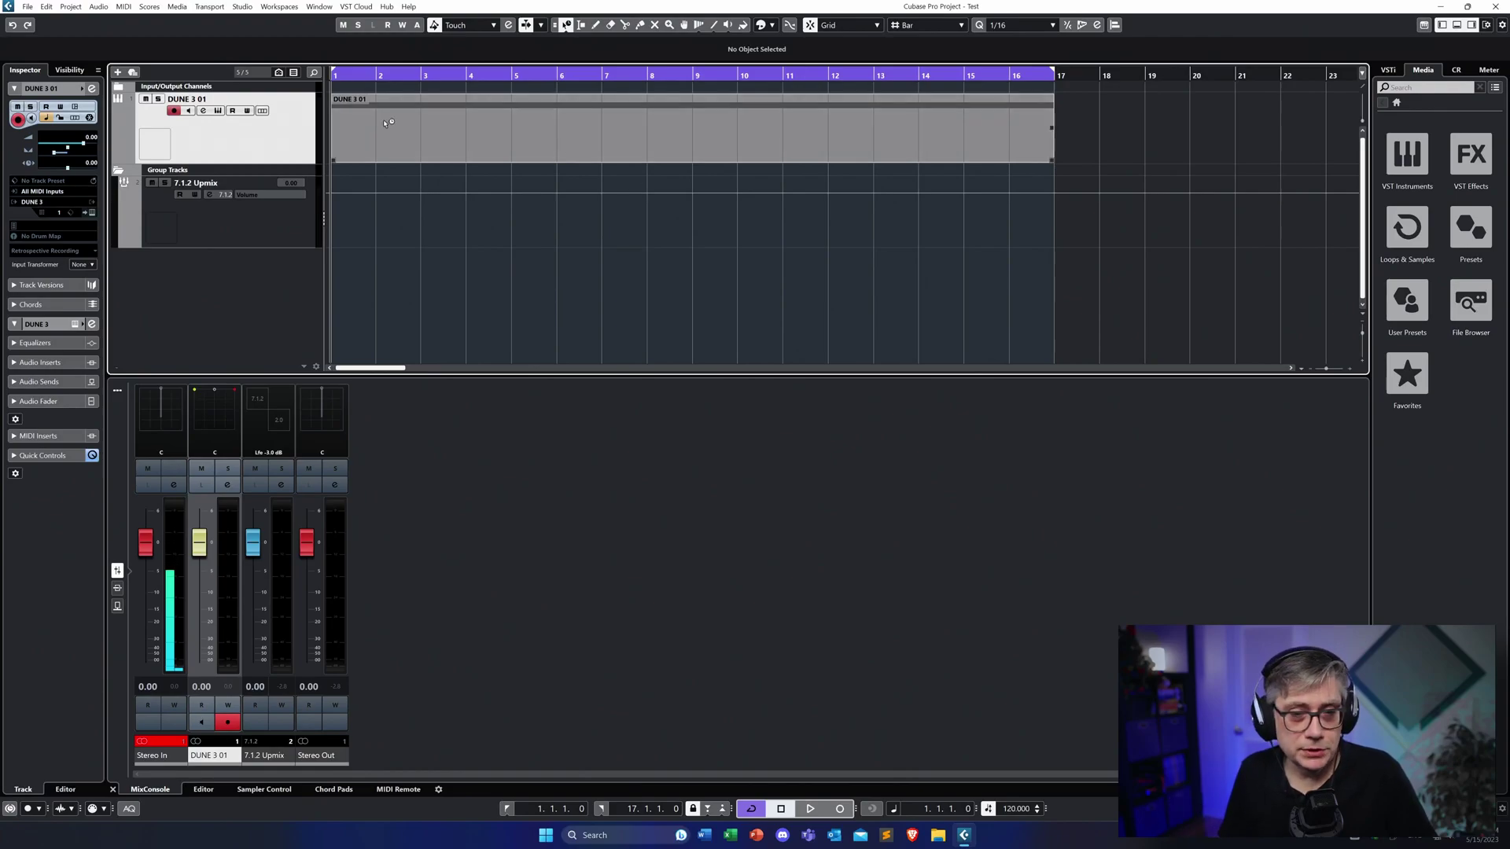
# - Open the DUNE 3 instrument window for its track and play the project to hear the sound
pyautogui.click(217, 112)
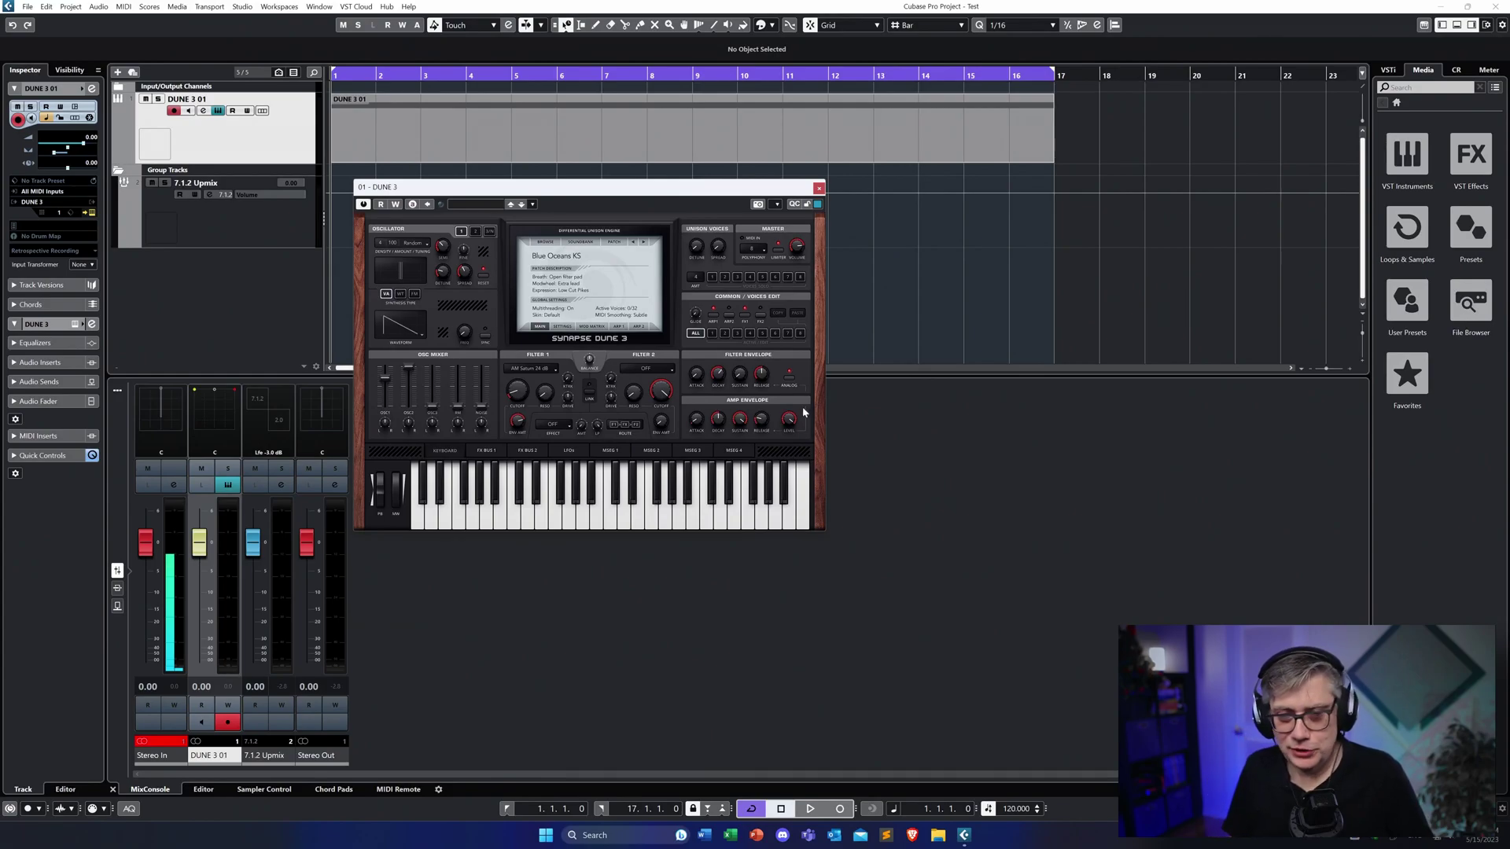
pyautogui.press('space')
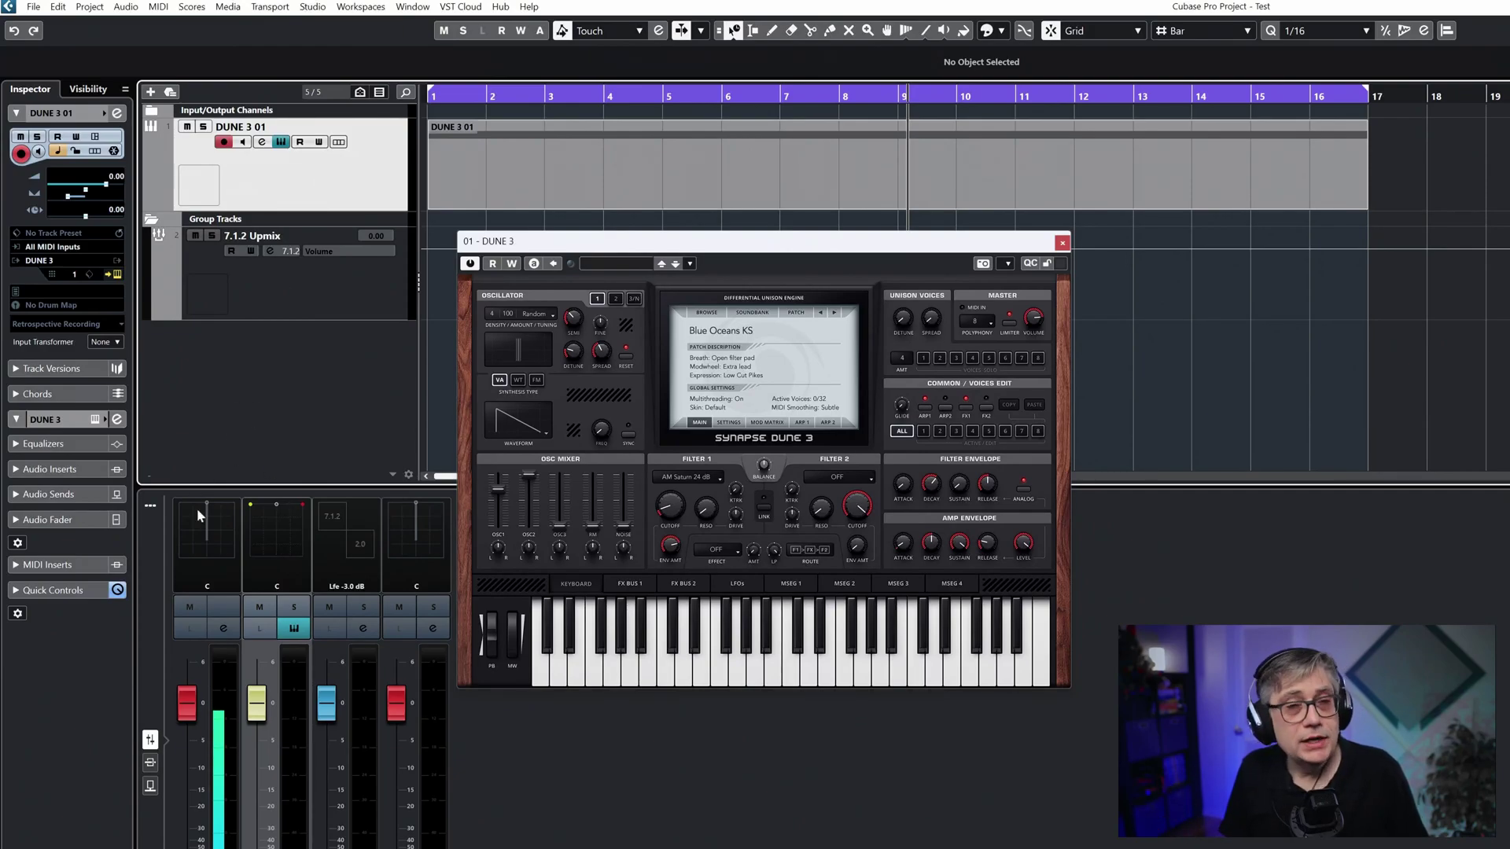
# - Close DUNE 3 and bring up the NUGEN Halo Upmix insert of the 7.1.2 Upmix group, moving its window clear of the mixer
pyautogui.click(294, 292)
pyautogui.click(269, 252)
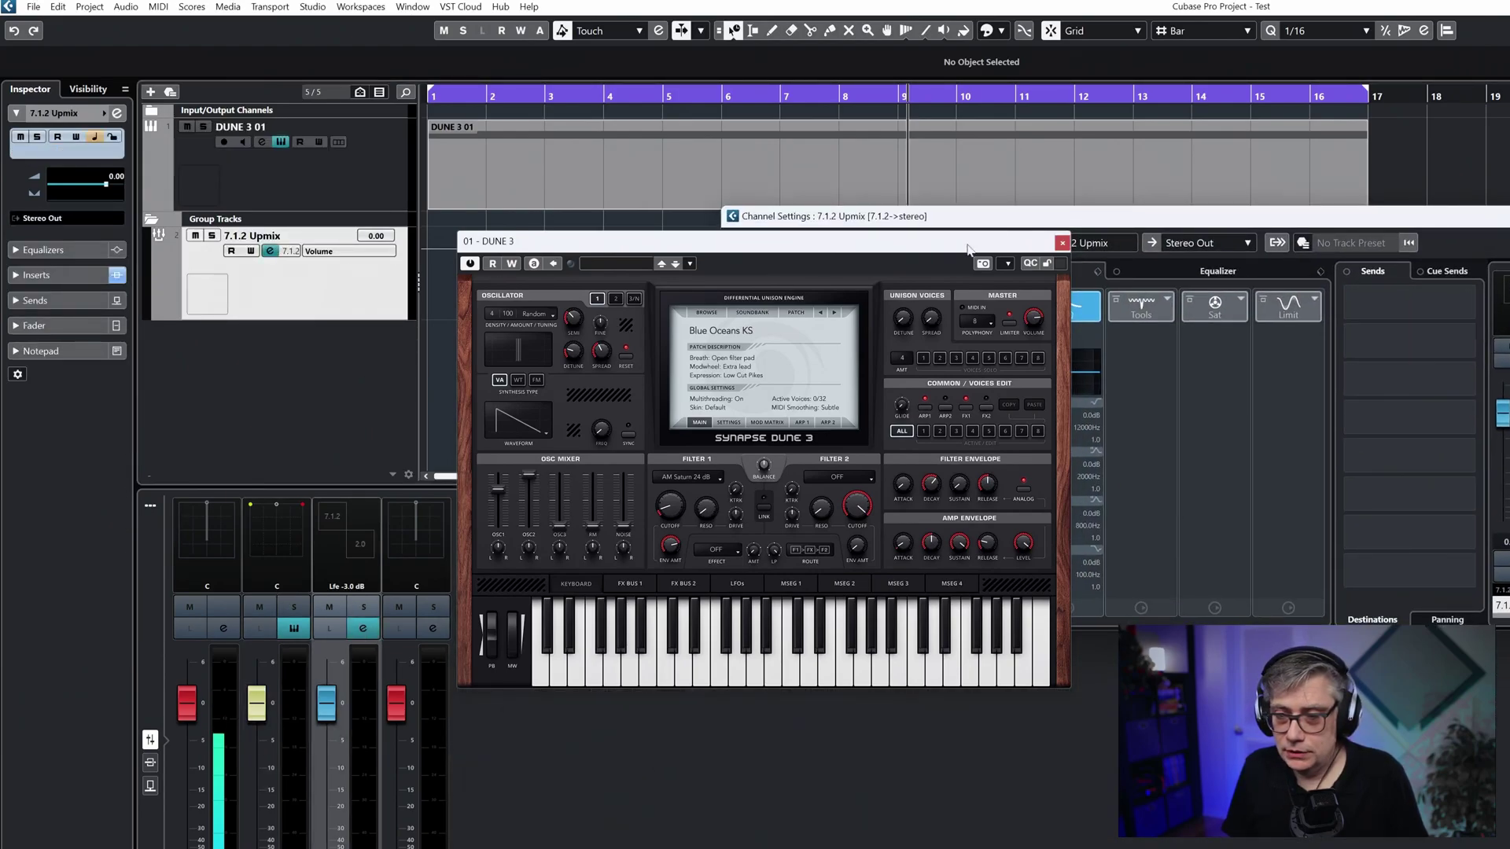
pyautogui.click(1062, 243)
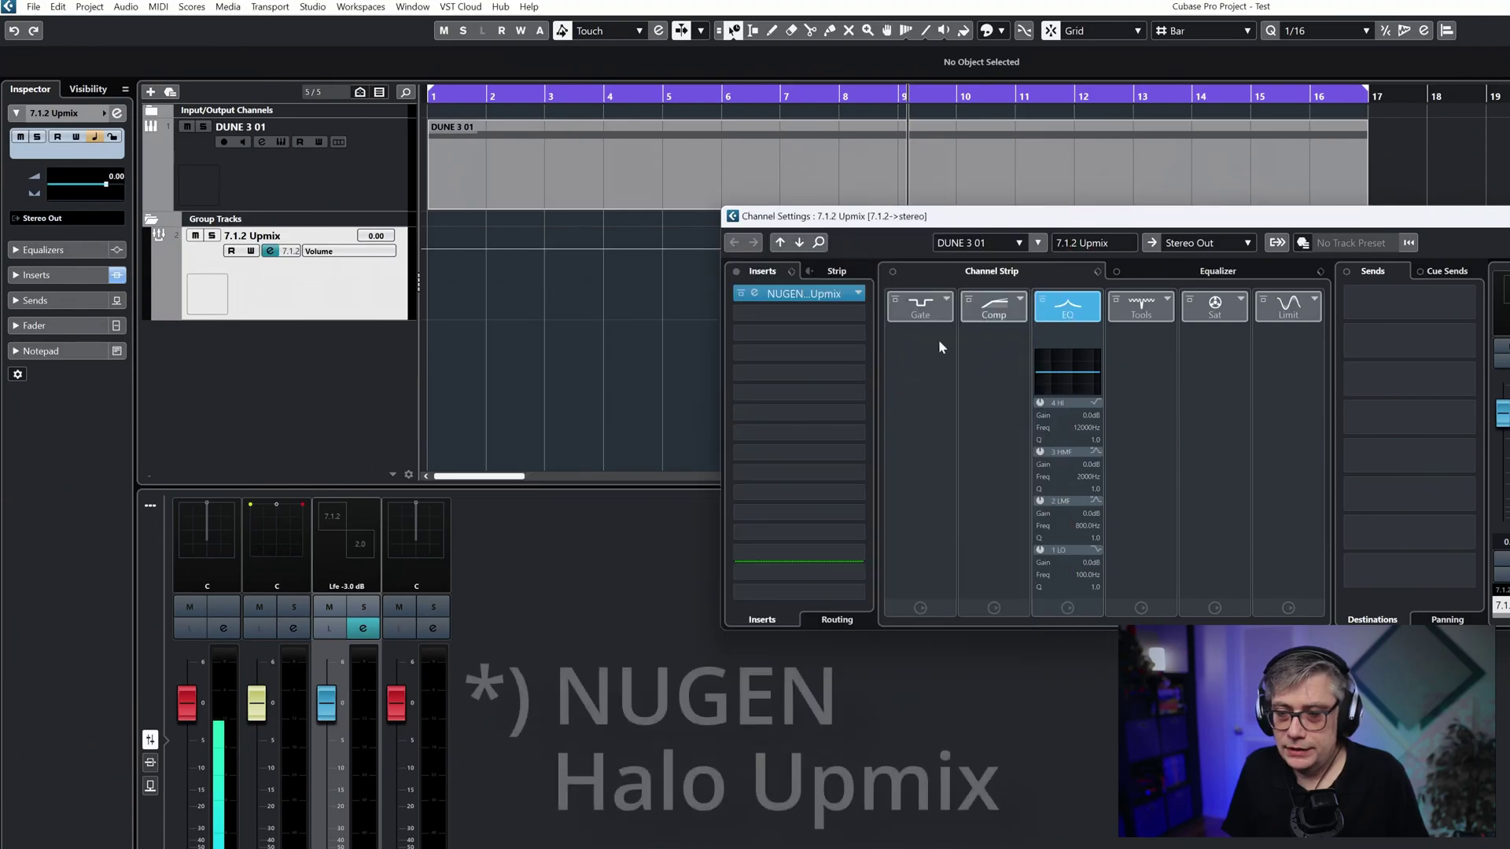
pyautogui.click(801, 301)
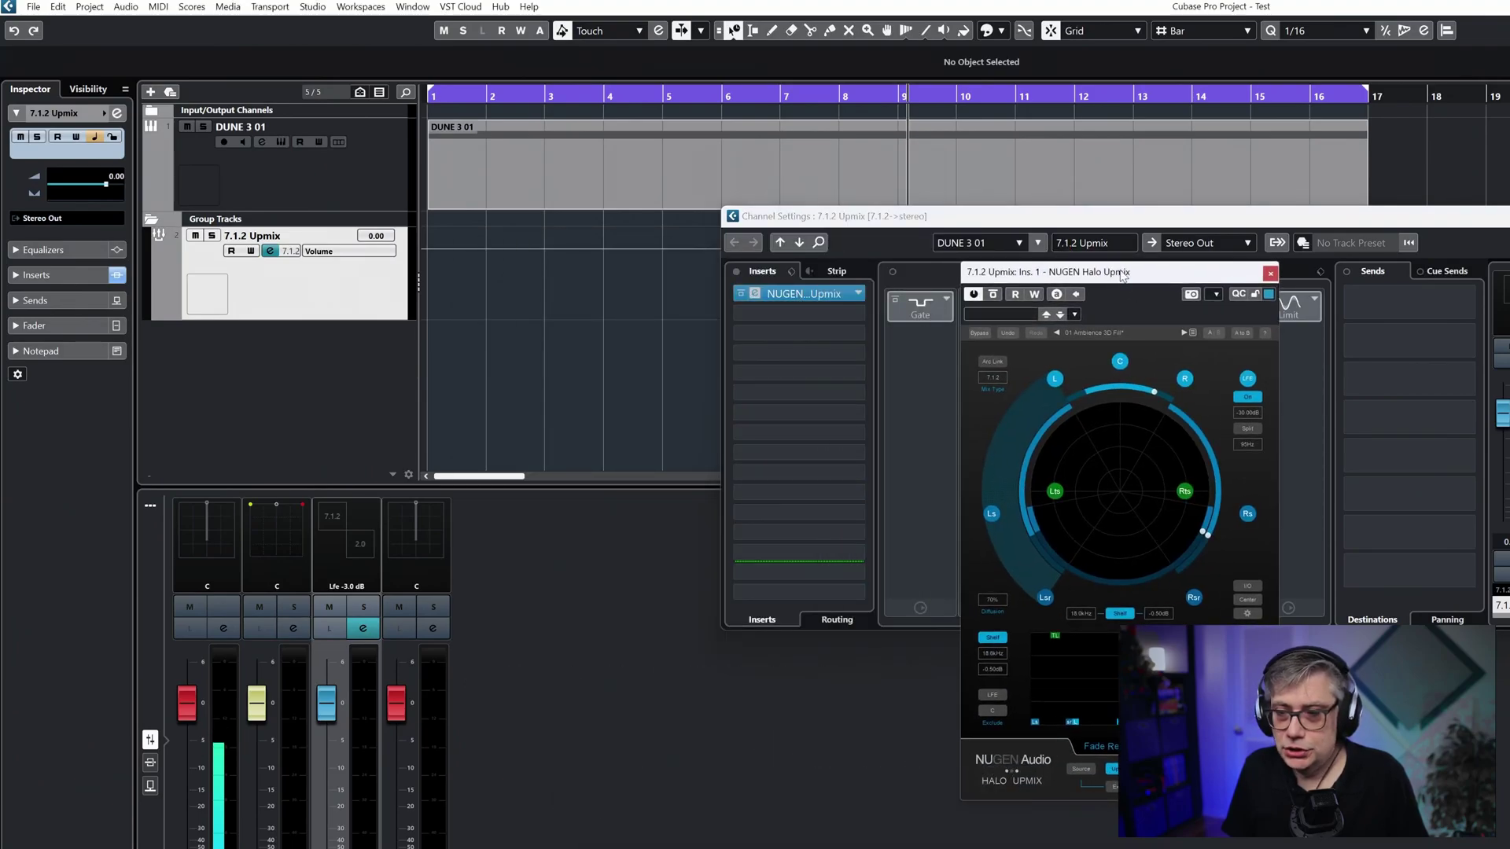
pyautogui.press('Escape')
pyautogui.moveTo(1166, 280); pyautogui.dragTo(818, 239)
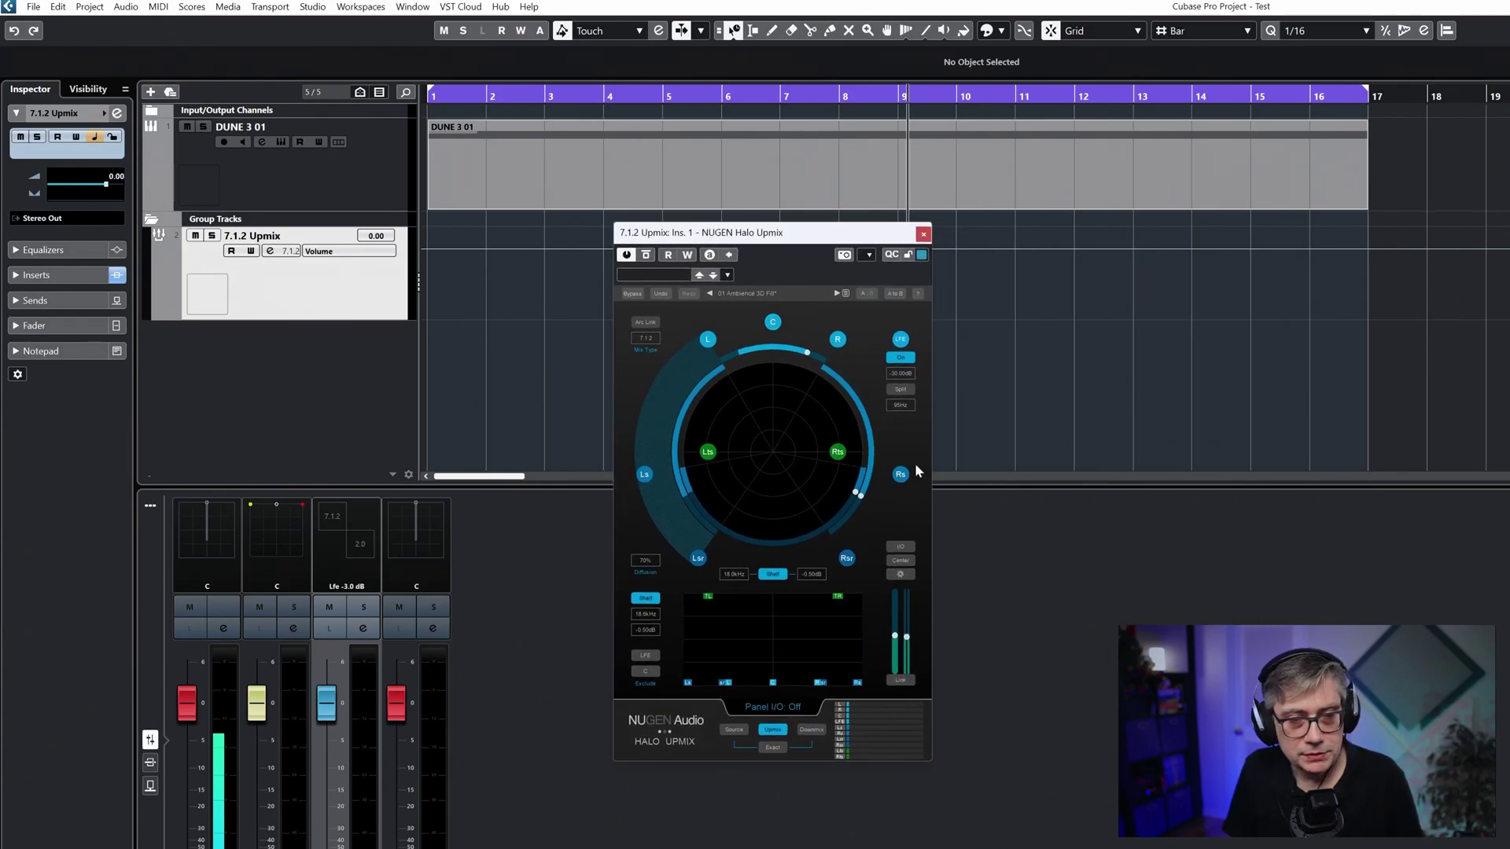
# - Play the project, shift the Halo Upmix ring handle near Rs slightly toward the rear, and close the plugin window
pyautogui.press('space')
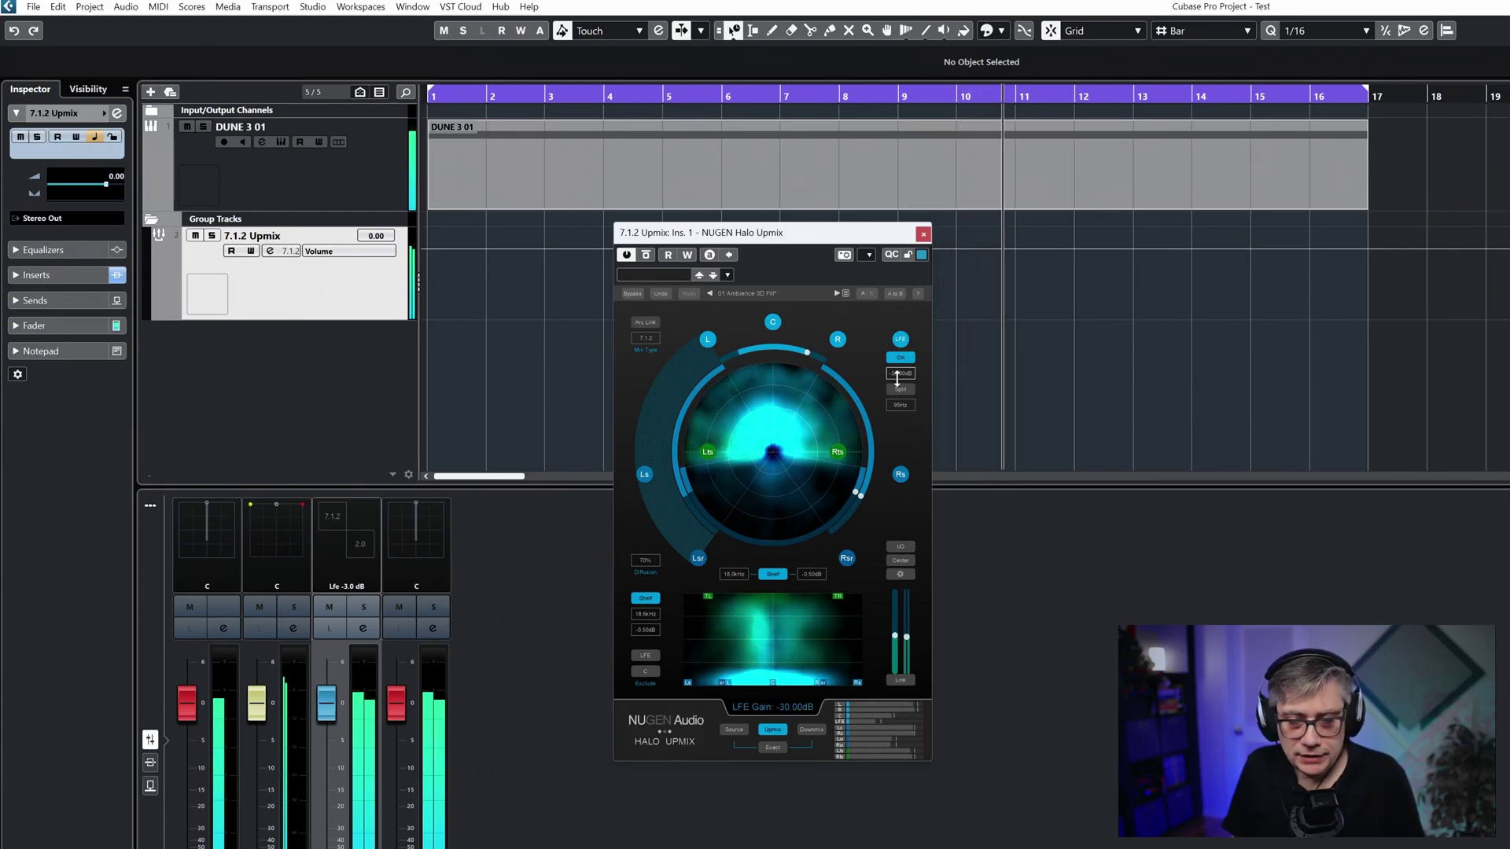
pyautogui.moveTo(858, 497); pyautogui.dragTo(846, 520)
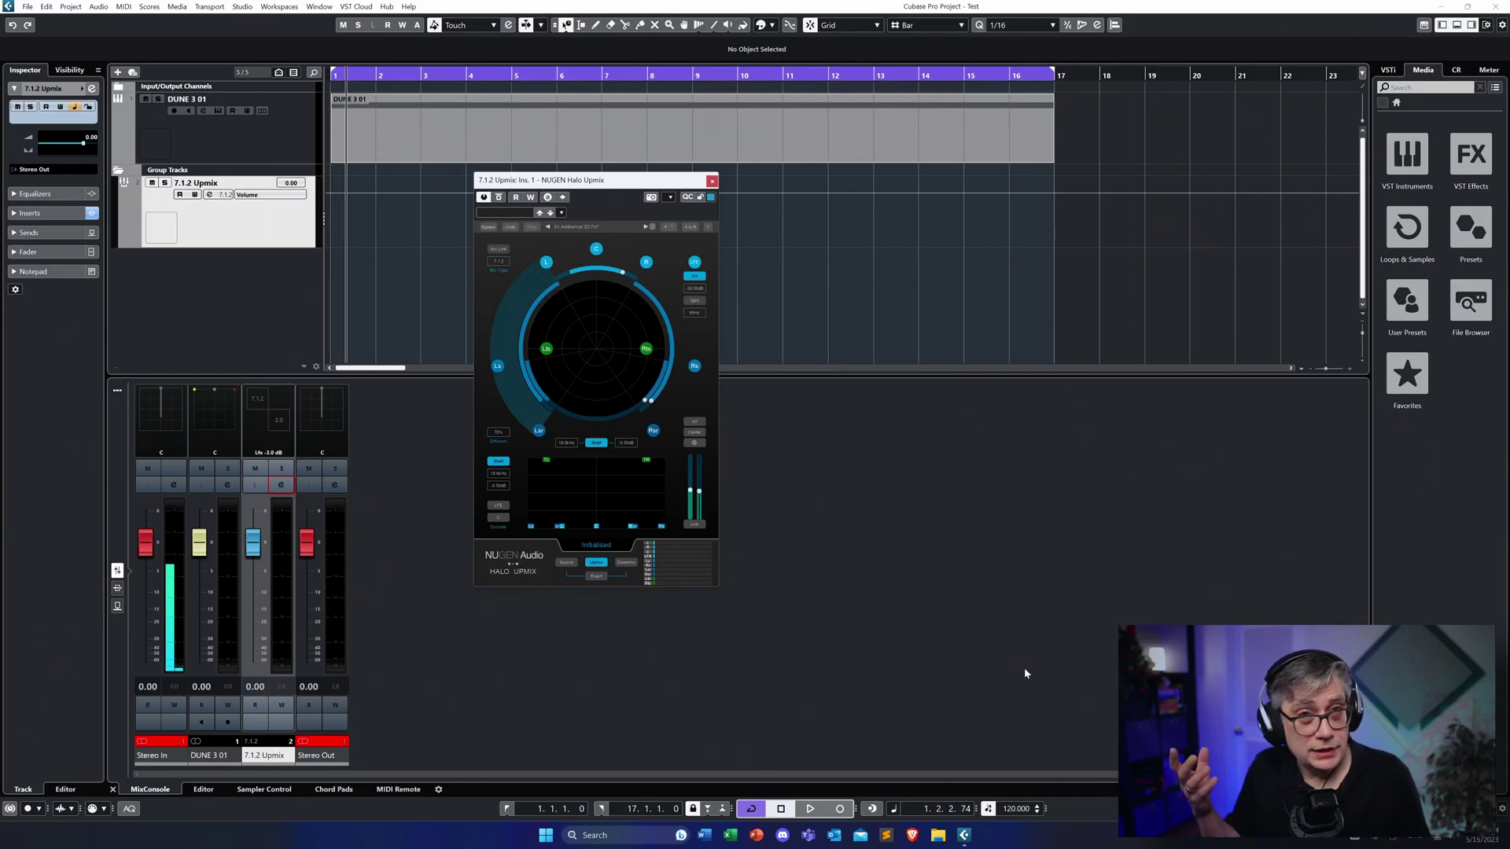
pyautogui.click(712, 181)
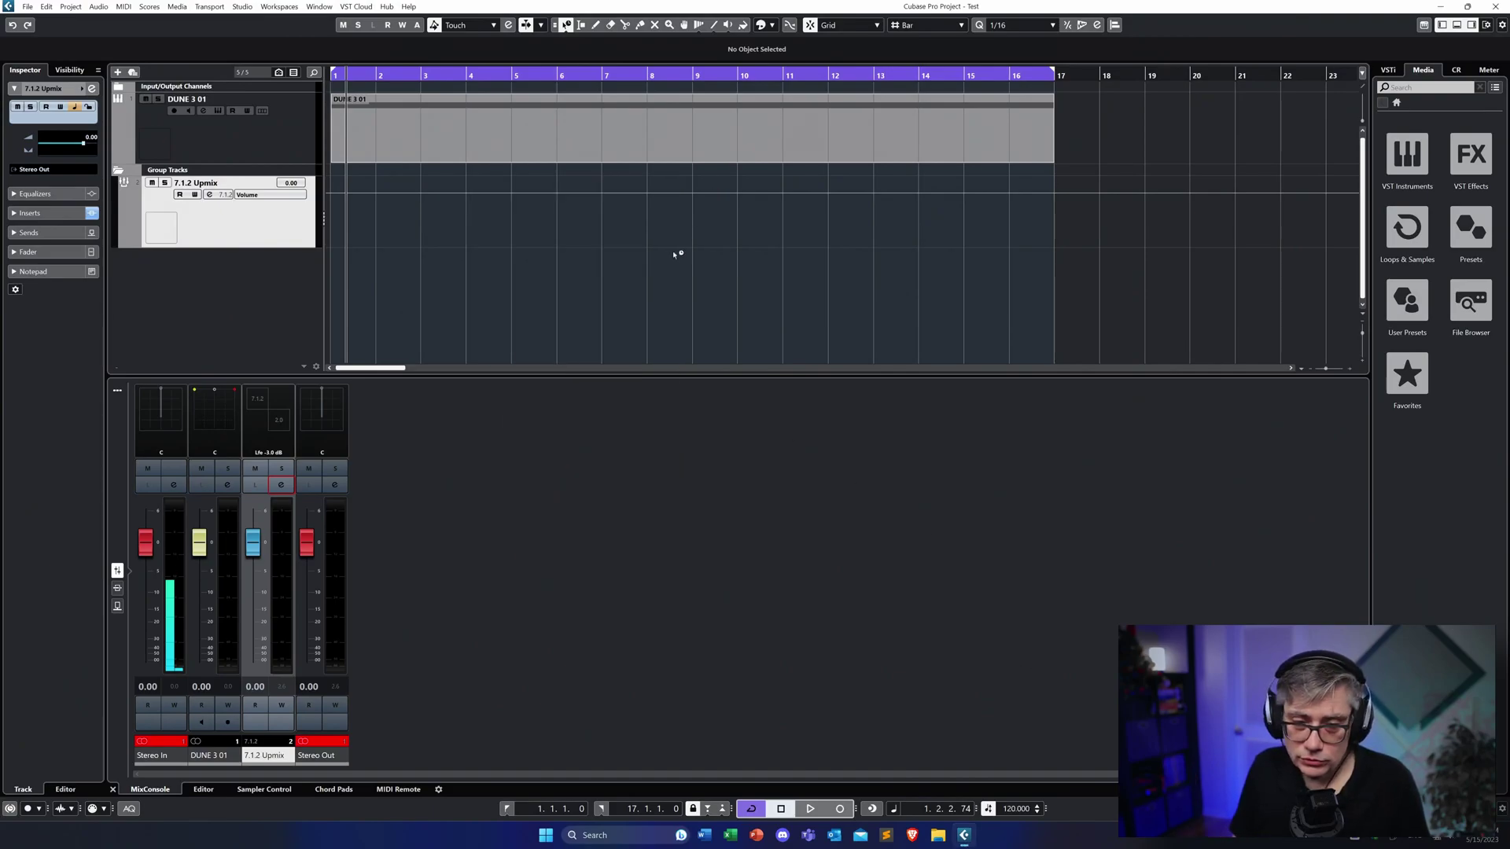
# - Add TB_Equalizer_v4 to the 7.1.2 Upmix group's second insert slot, close the channel settings, and enlarge the equalizer window to 162%
pyautogui.click(281, 485)
pyautogui.click(440, 229)
pyautogui.write('tb')
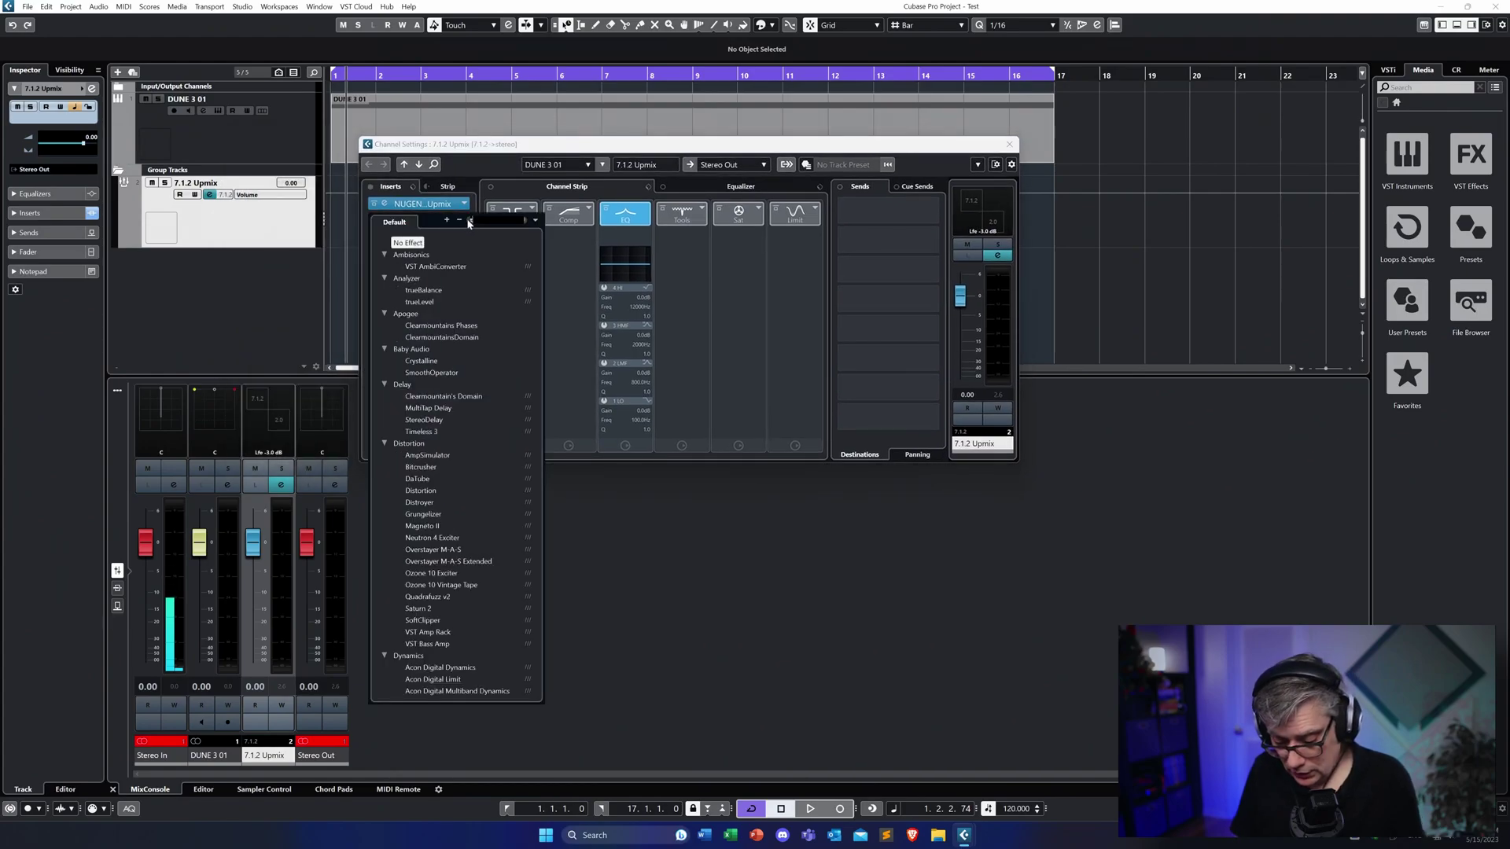
pyautogui.click(430, 256)
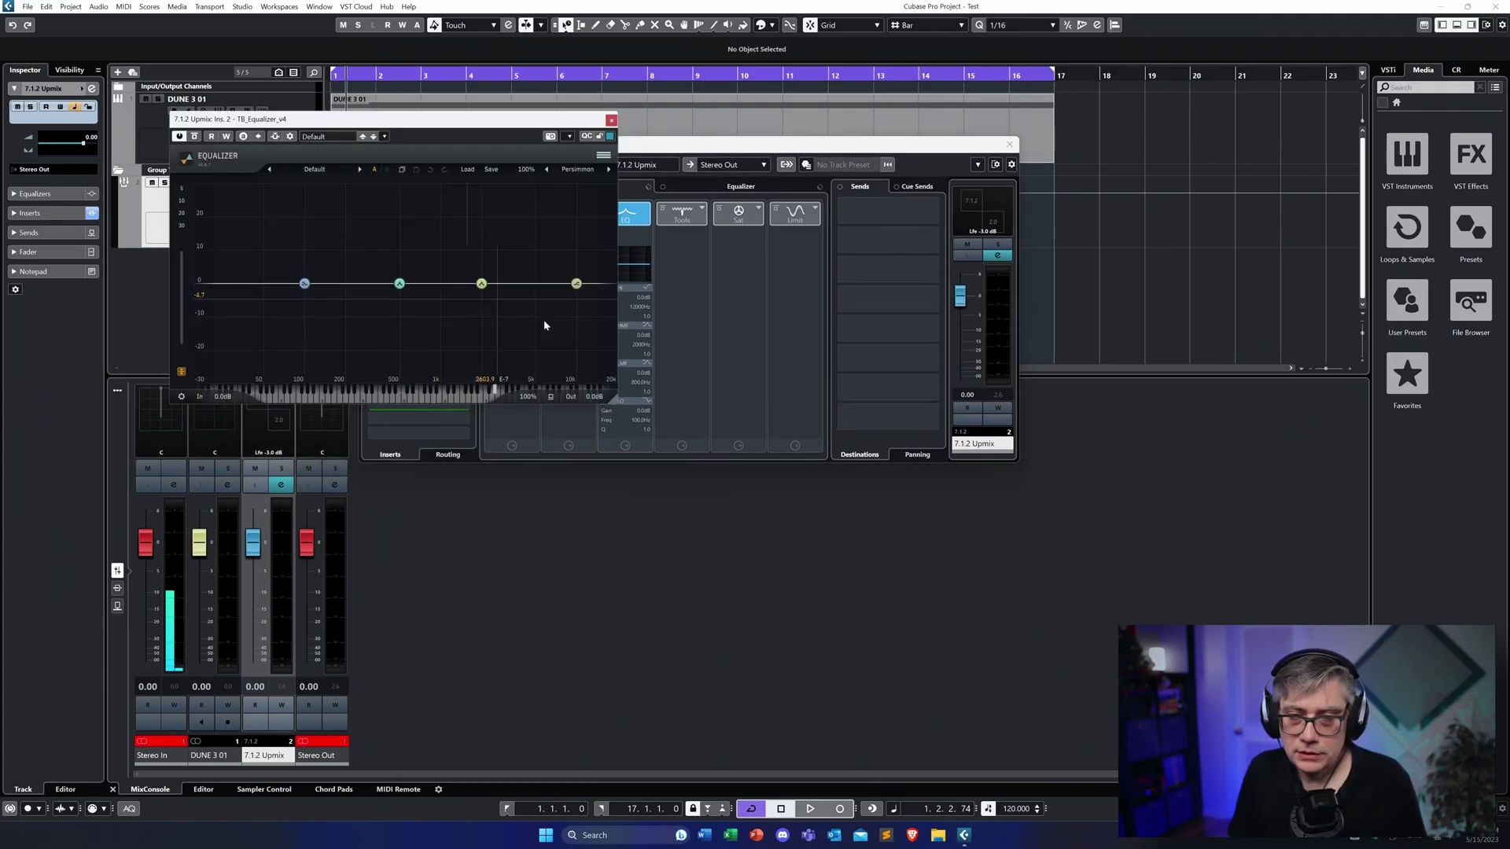
pyautogui.click(1008, 144)
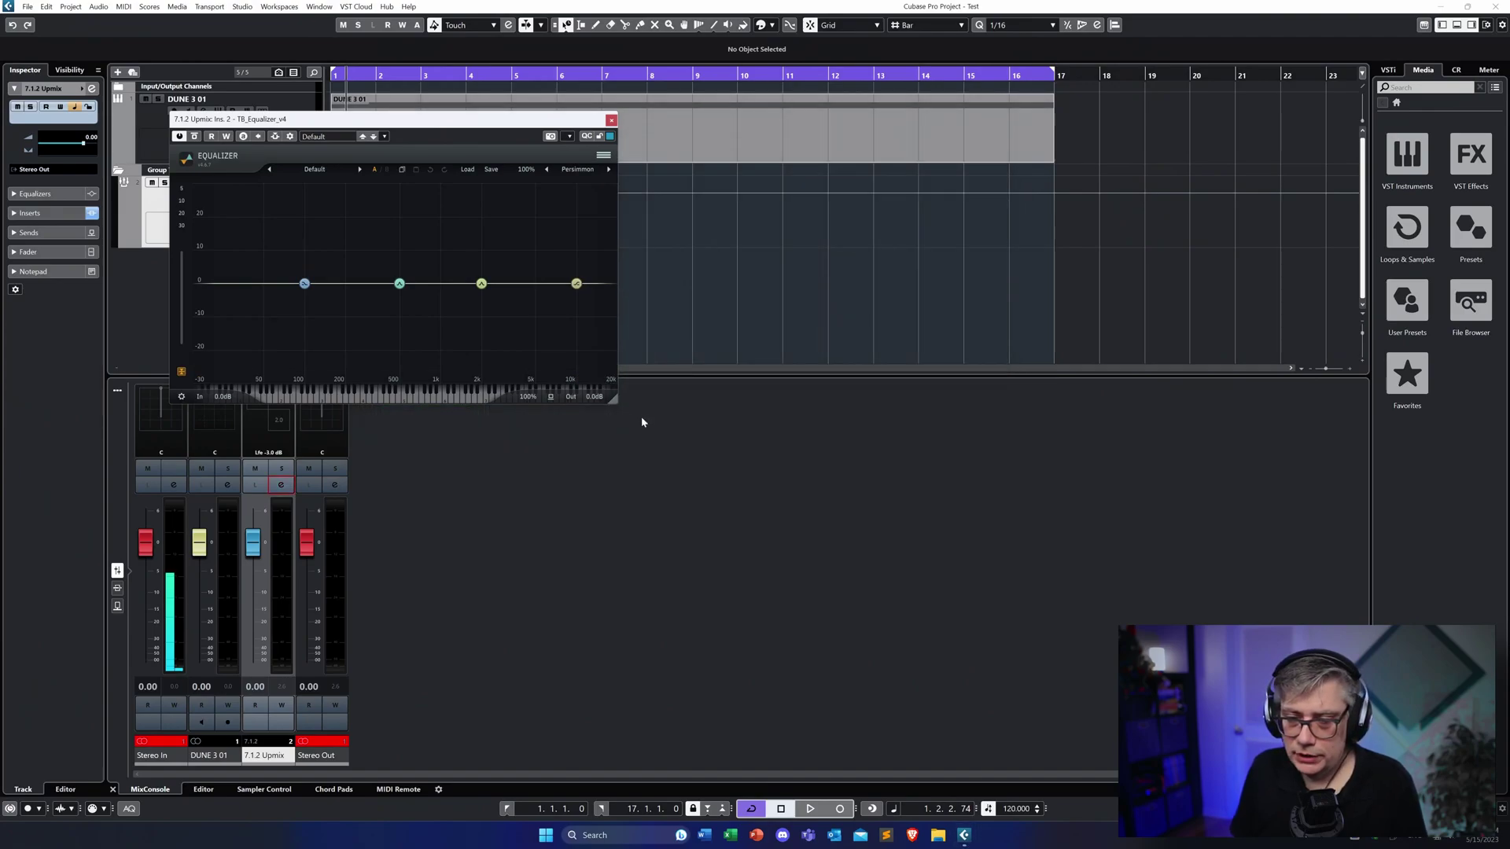
pyautogui.moveTo(615, 399); pyautogui.dragTo(889, 598)
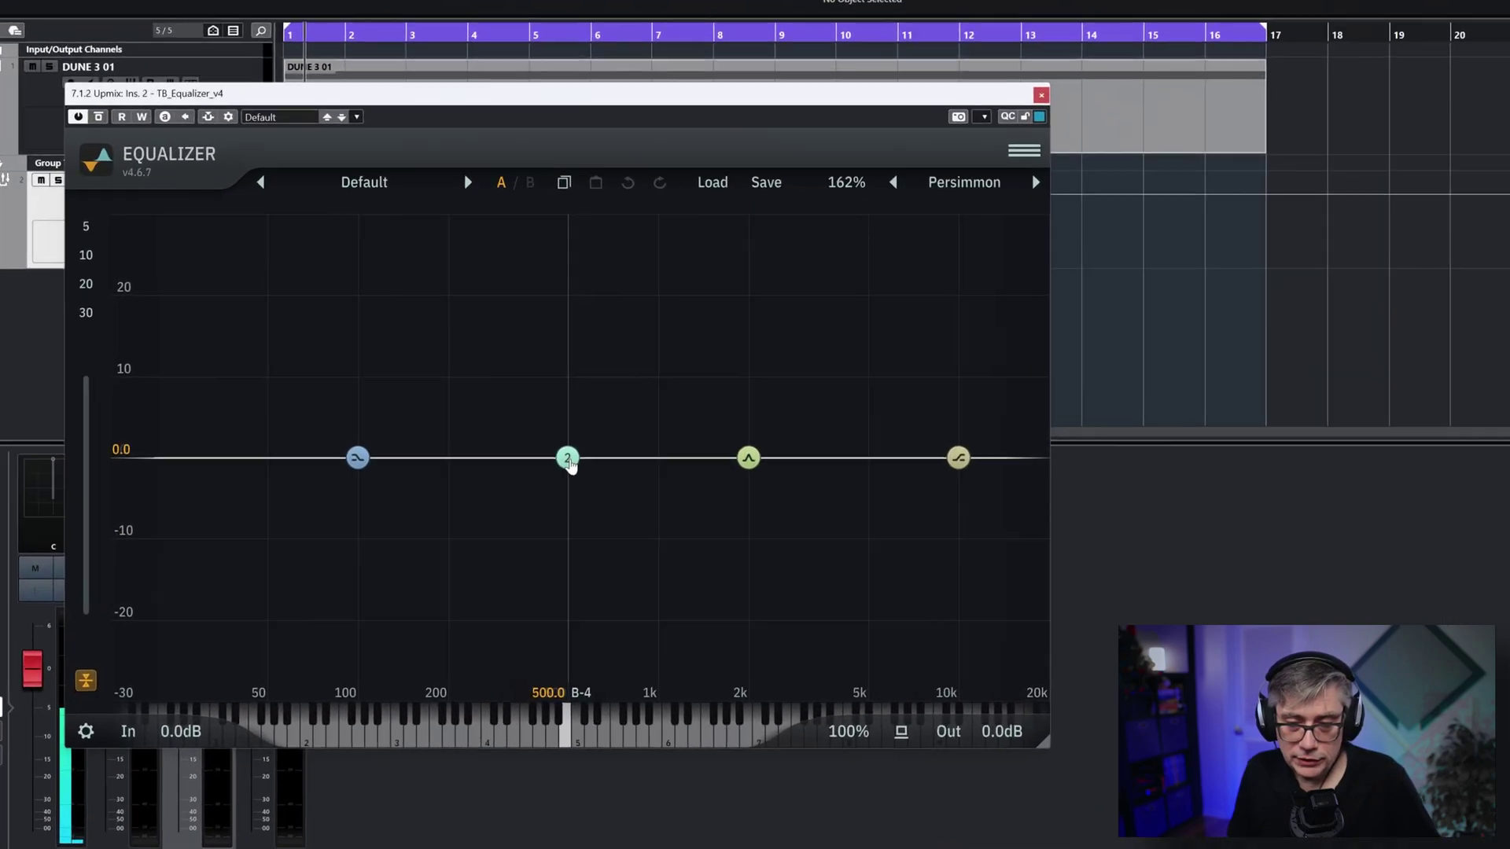
# - Restrict the equalizer's 500 Hz analog bell band to channels C9 and C10 by deselecting C1 through C8
pyautogui.click(541, 391)
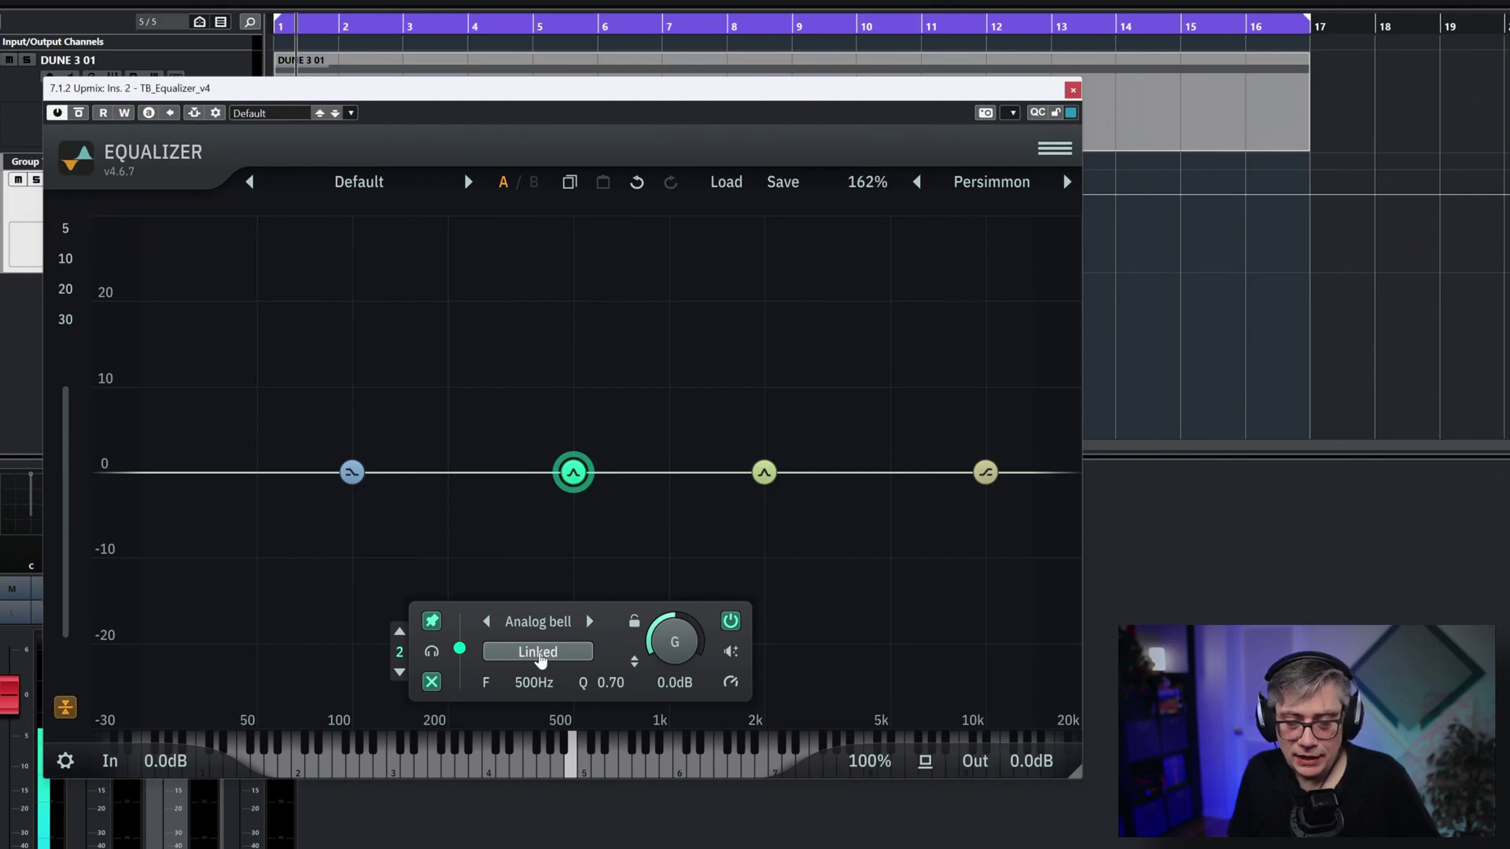
pyautogui.click(539, 652)
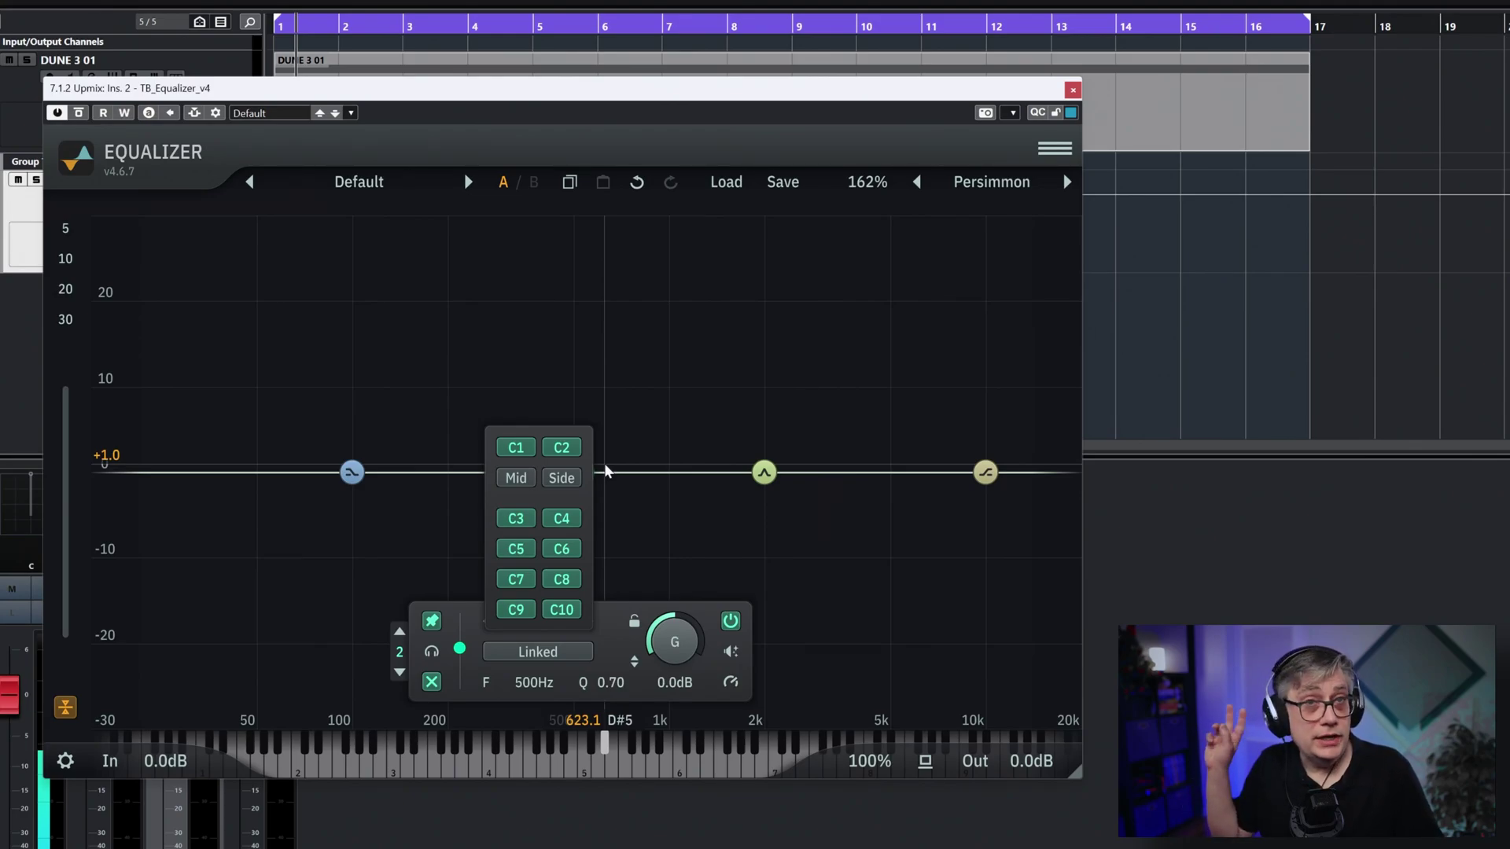
pyautogui.click(515, 448)
pyautogui.click(561, 448)
pyautogui.click(561, 519)
pyautogui.click(522, 522)
pyautogui.click(516, 549)
pyautogui.click(561, 549)
pyautogui.click(516, 582)
pyautogui.click(562, 579)
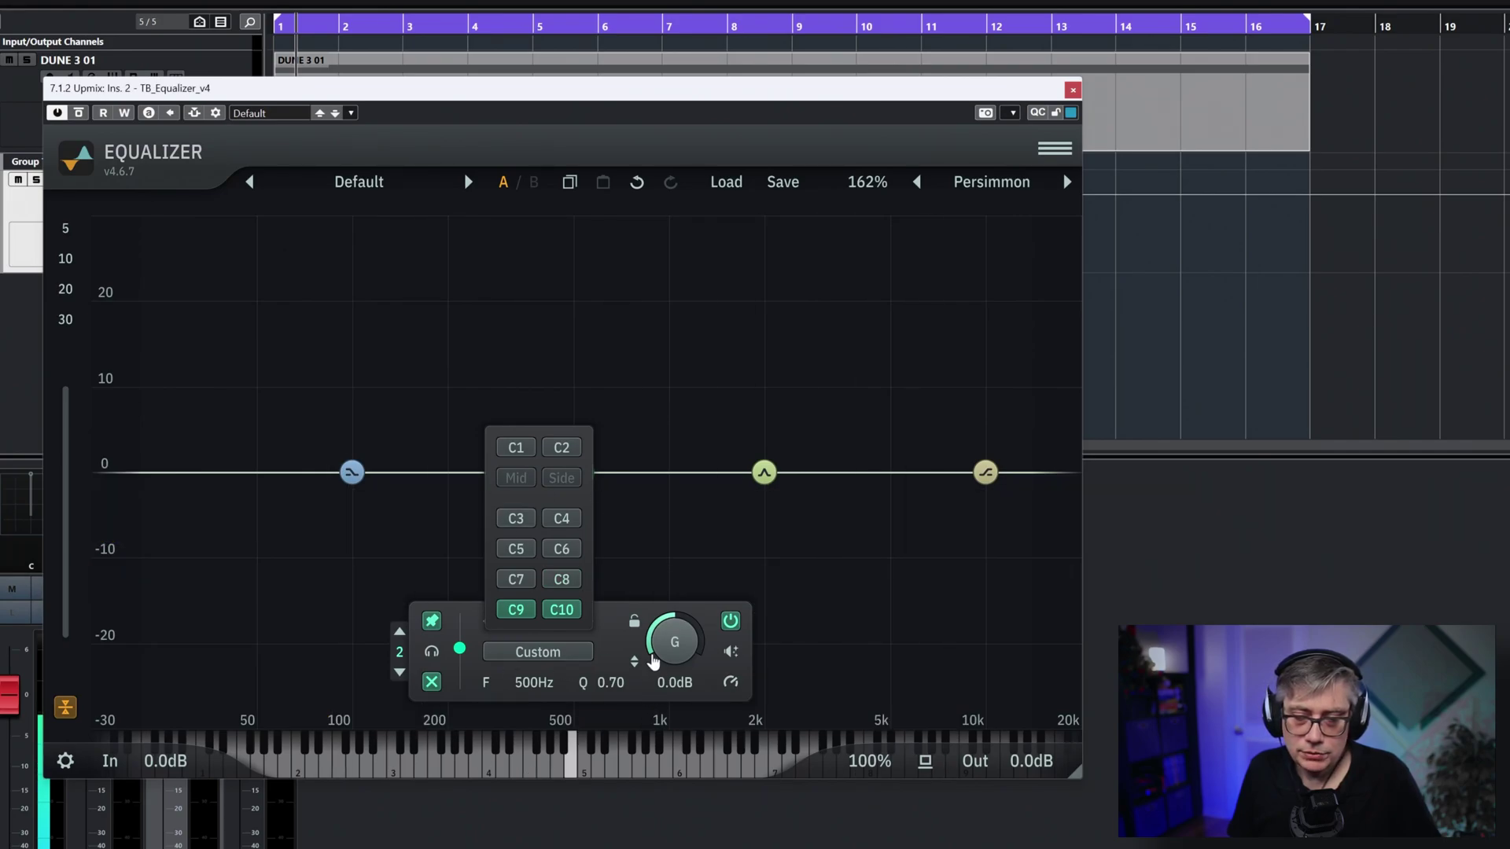
# - Move the C9/C10 bell band to about 1109 Hz with a gain of about 1.7 dB
pyautogui.click(712, 531)
pyautogui.moveTo(573, 477); pyautogui.dragTo(682, 455)
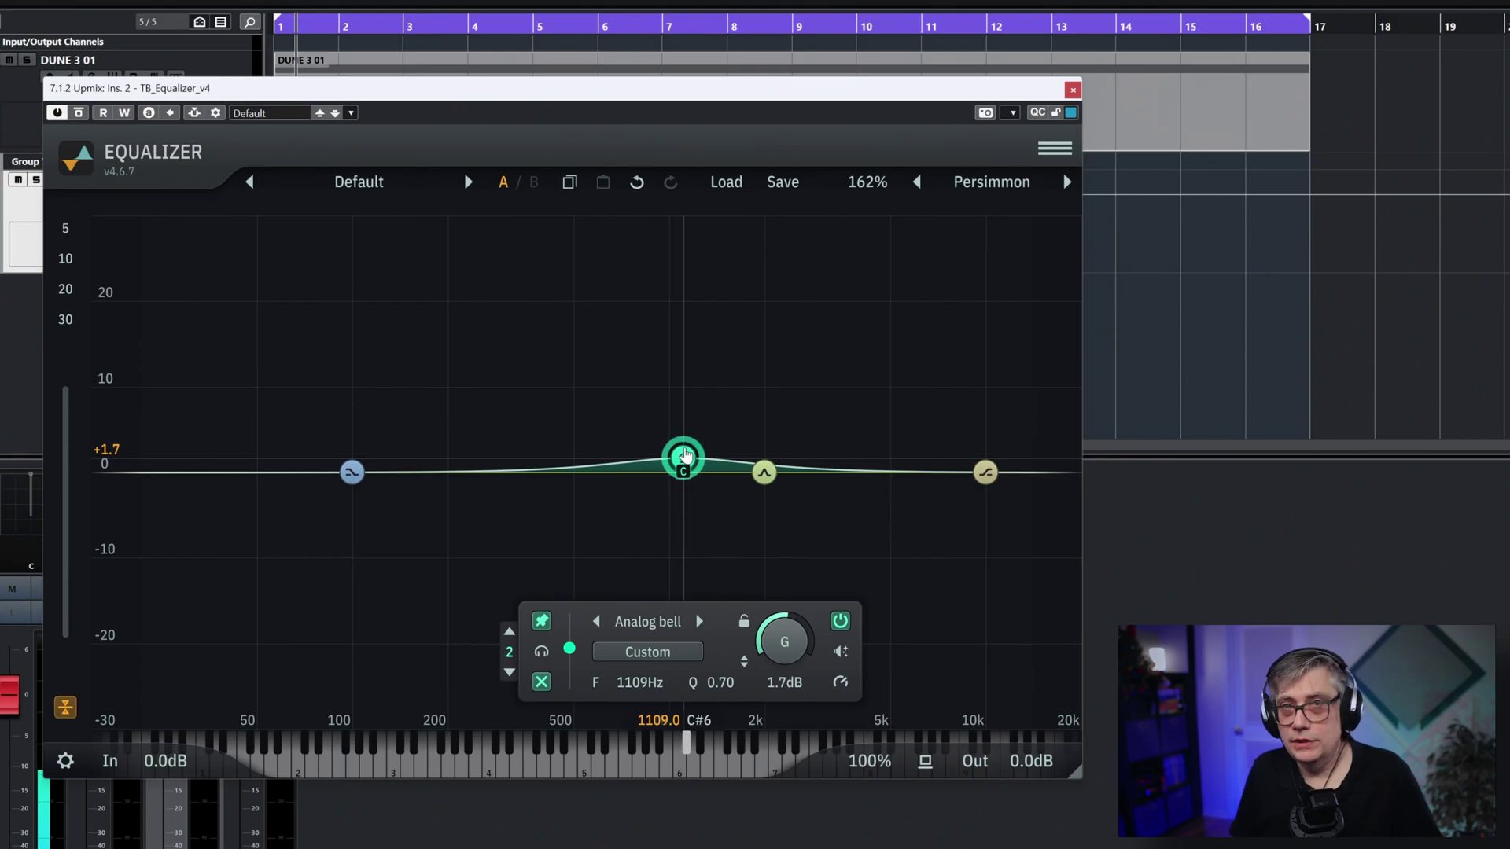
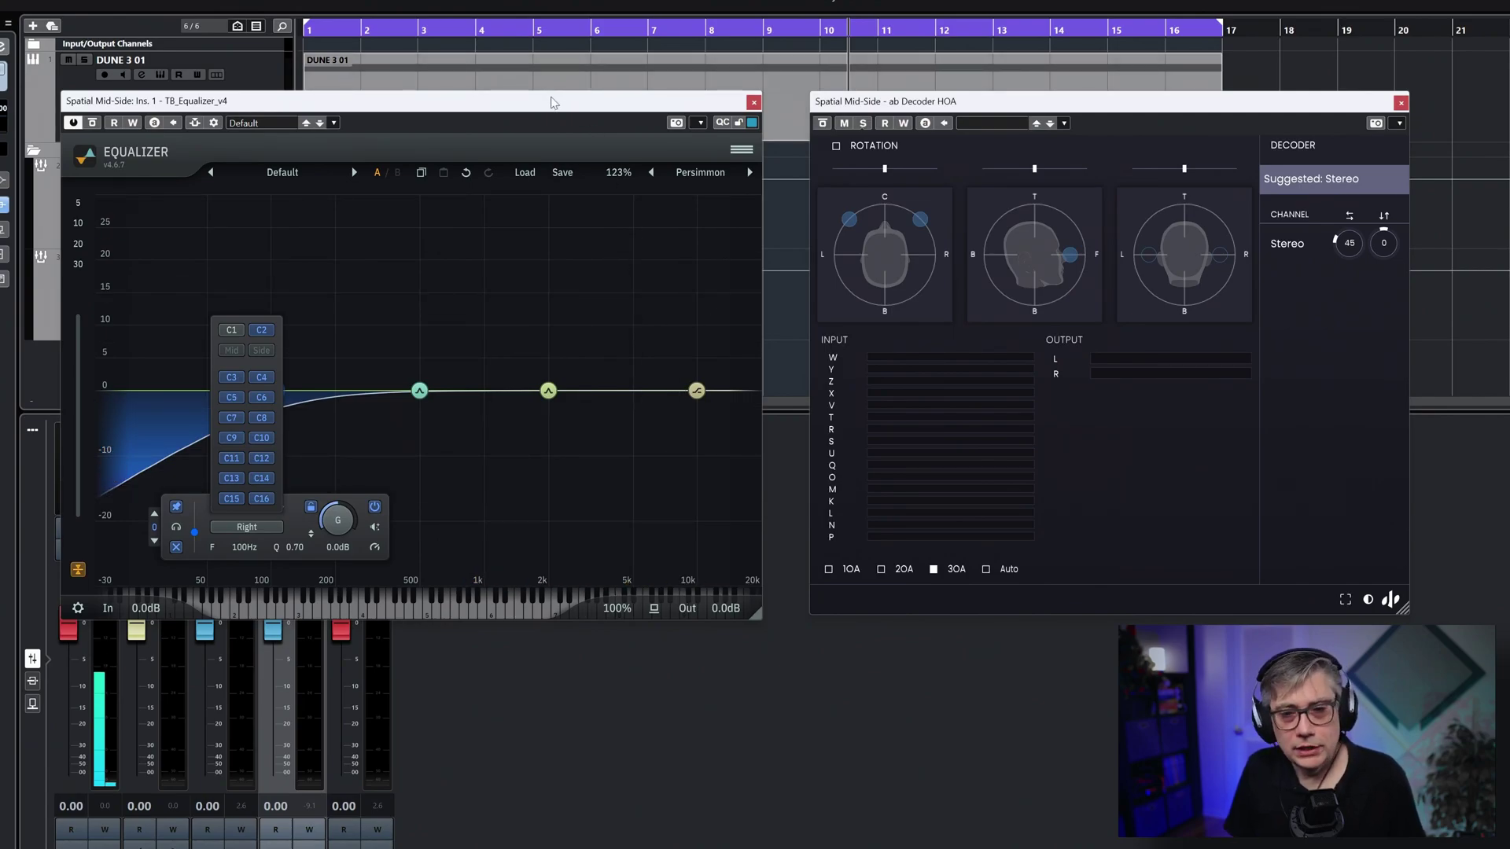
# - Play the project and raise the gain of the Spatial Mid-Side equalizer's 100 Hz band on channels C2 to C16 to about 4 dB
pyautogui.press('space')
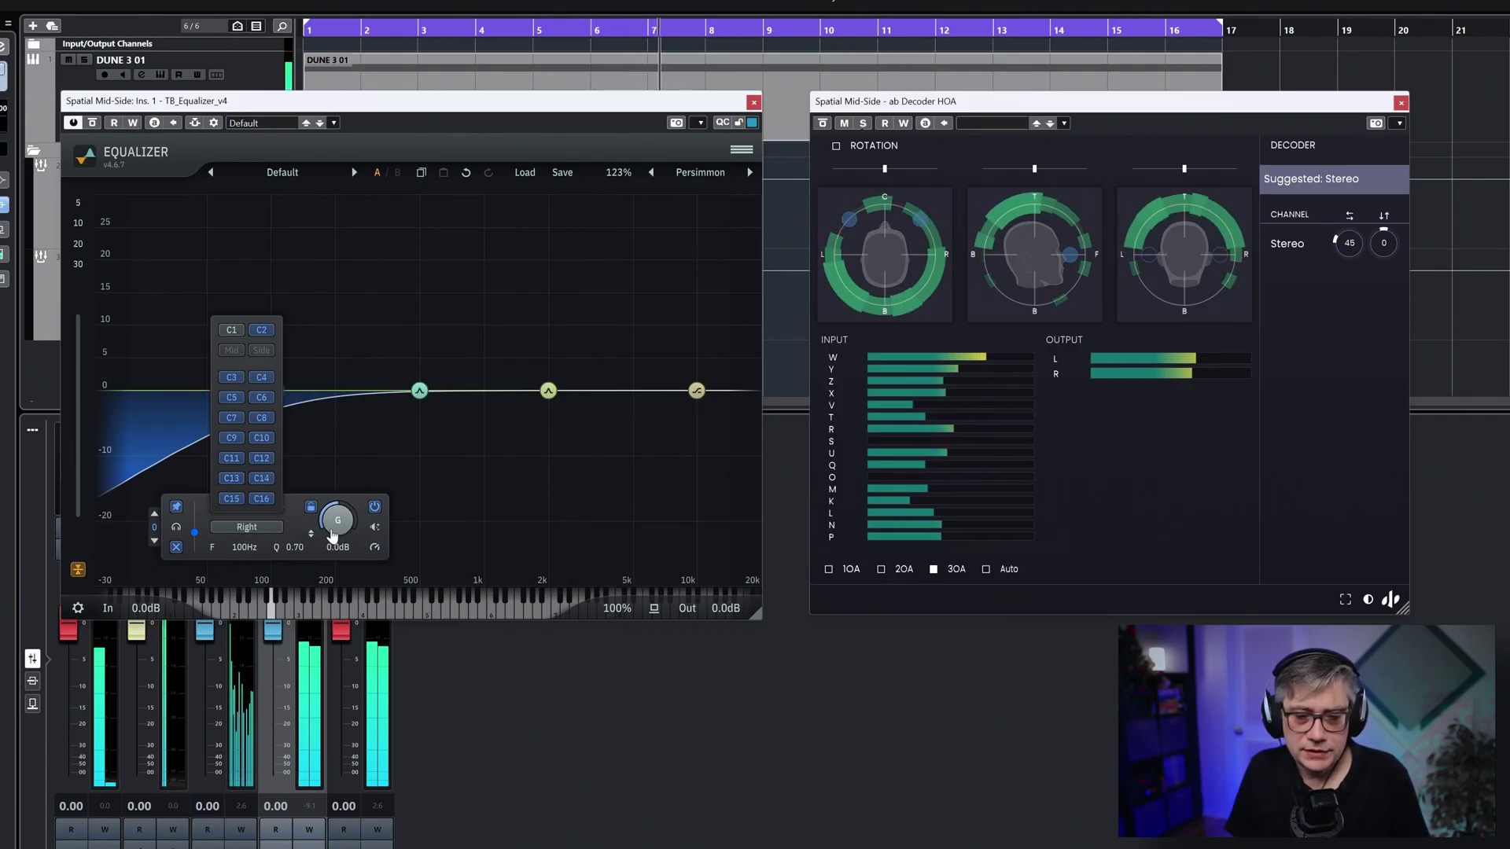
pyautogui.scroll(2, 334, 533)
pyautogui.scroll(8, 334, 533)
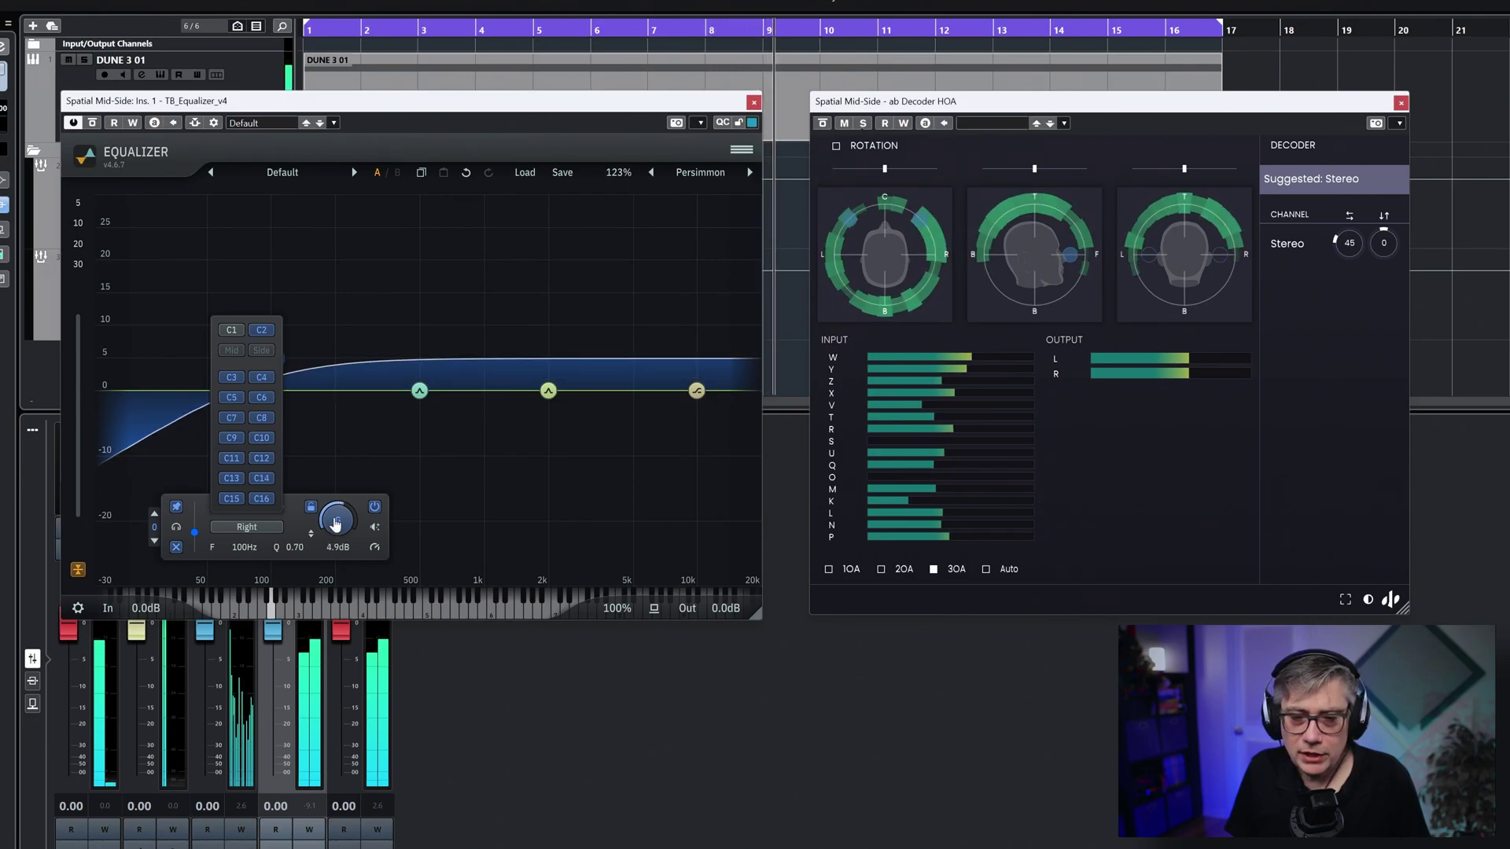
pyautogui.scroll(2, 335, 525)
pyautogui.scroll(2, 336, 521)
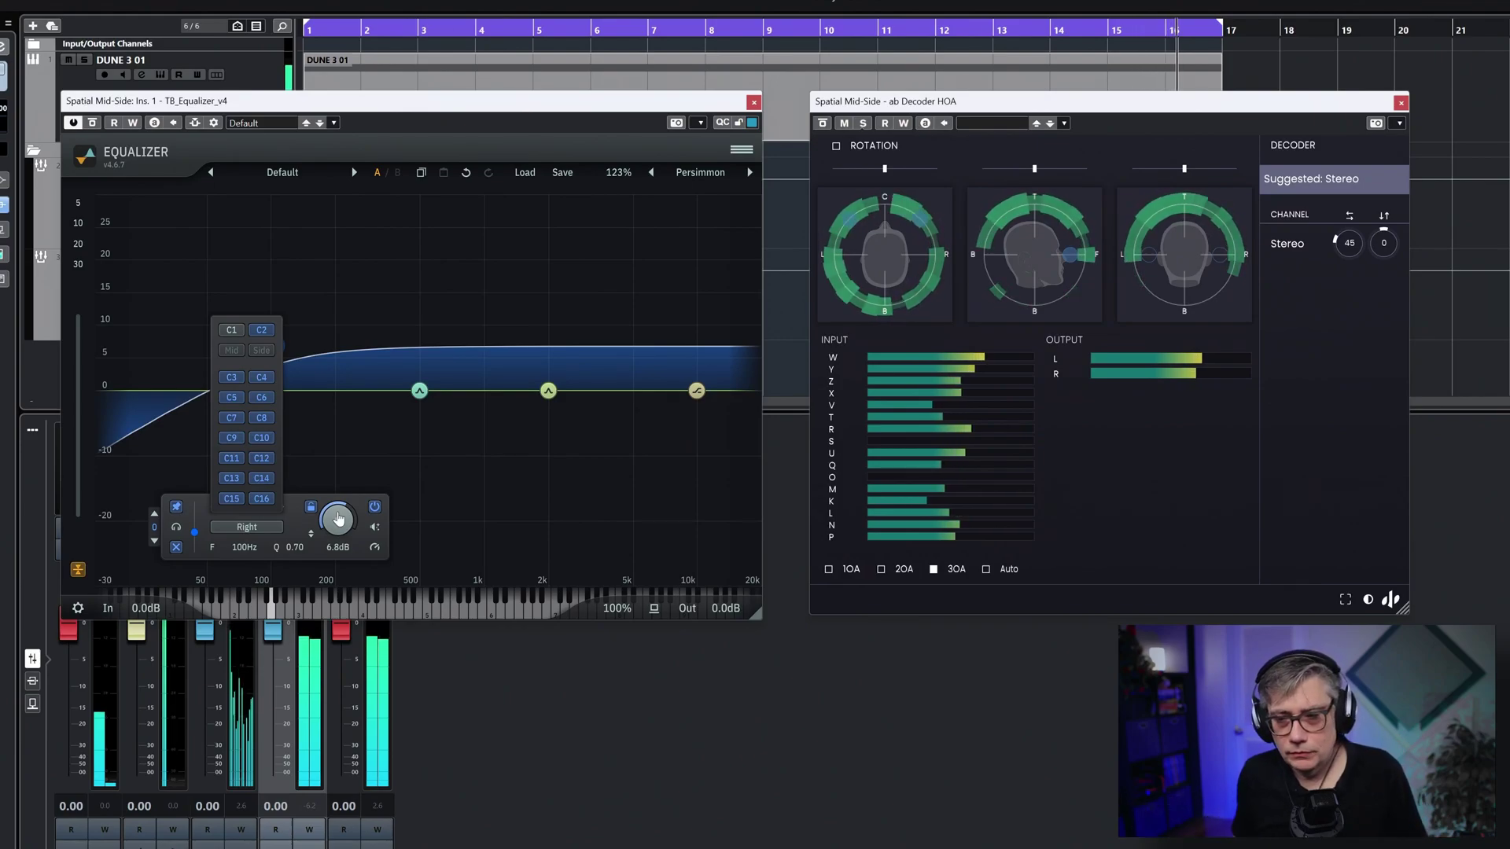
pyautogui.moveTo(324, 525); pyautogui.dragTo(333, 532)
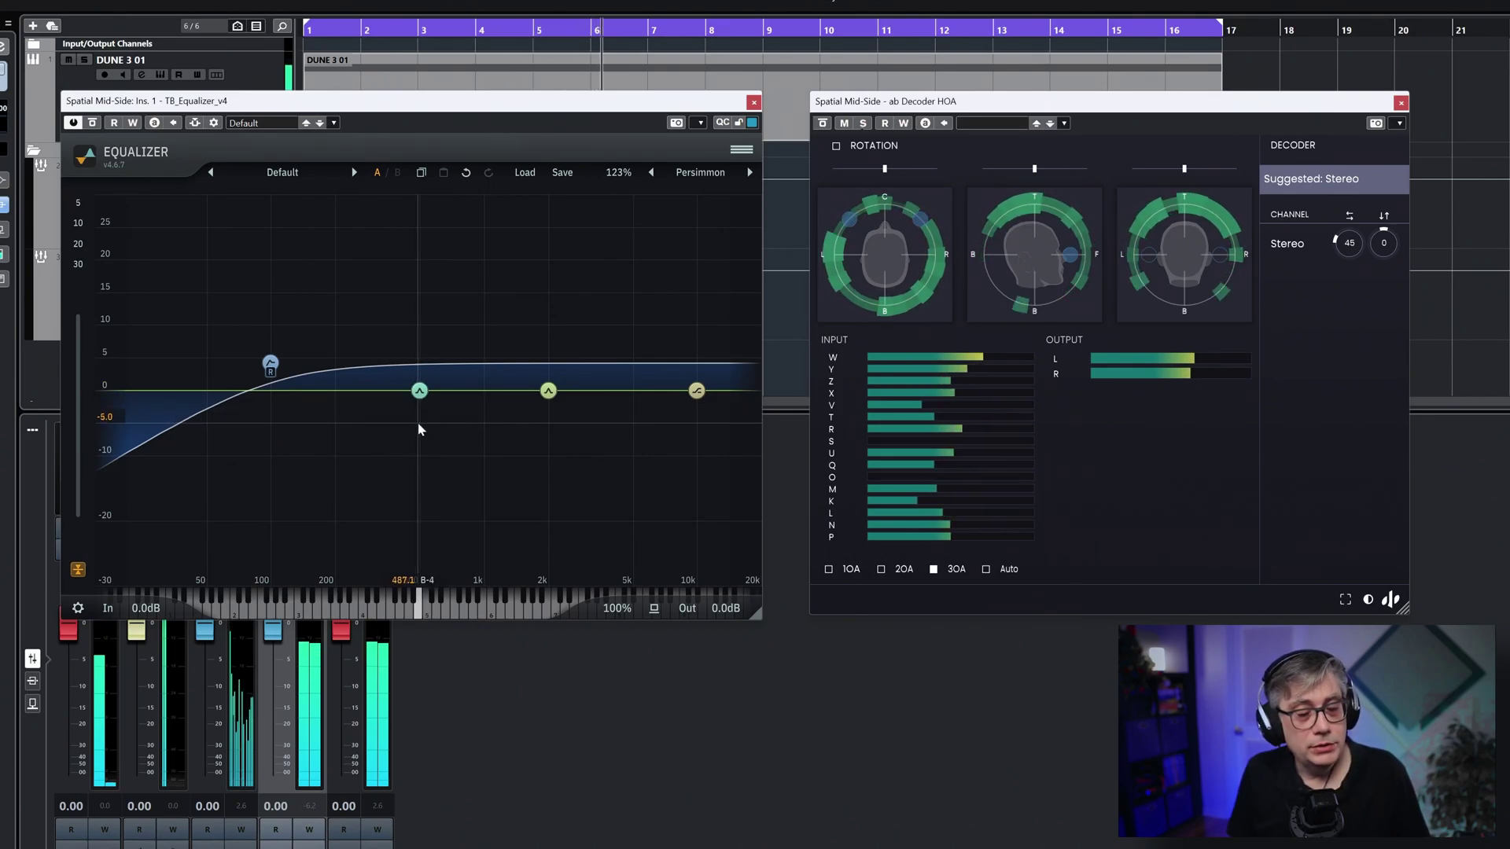
# - Change the equalizer's 500 Hz band 2 from an analog bell to Low shelf A
pyautogui.click(419, 391)
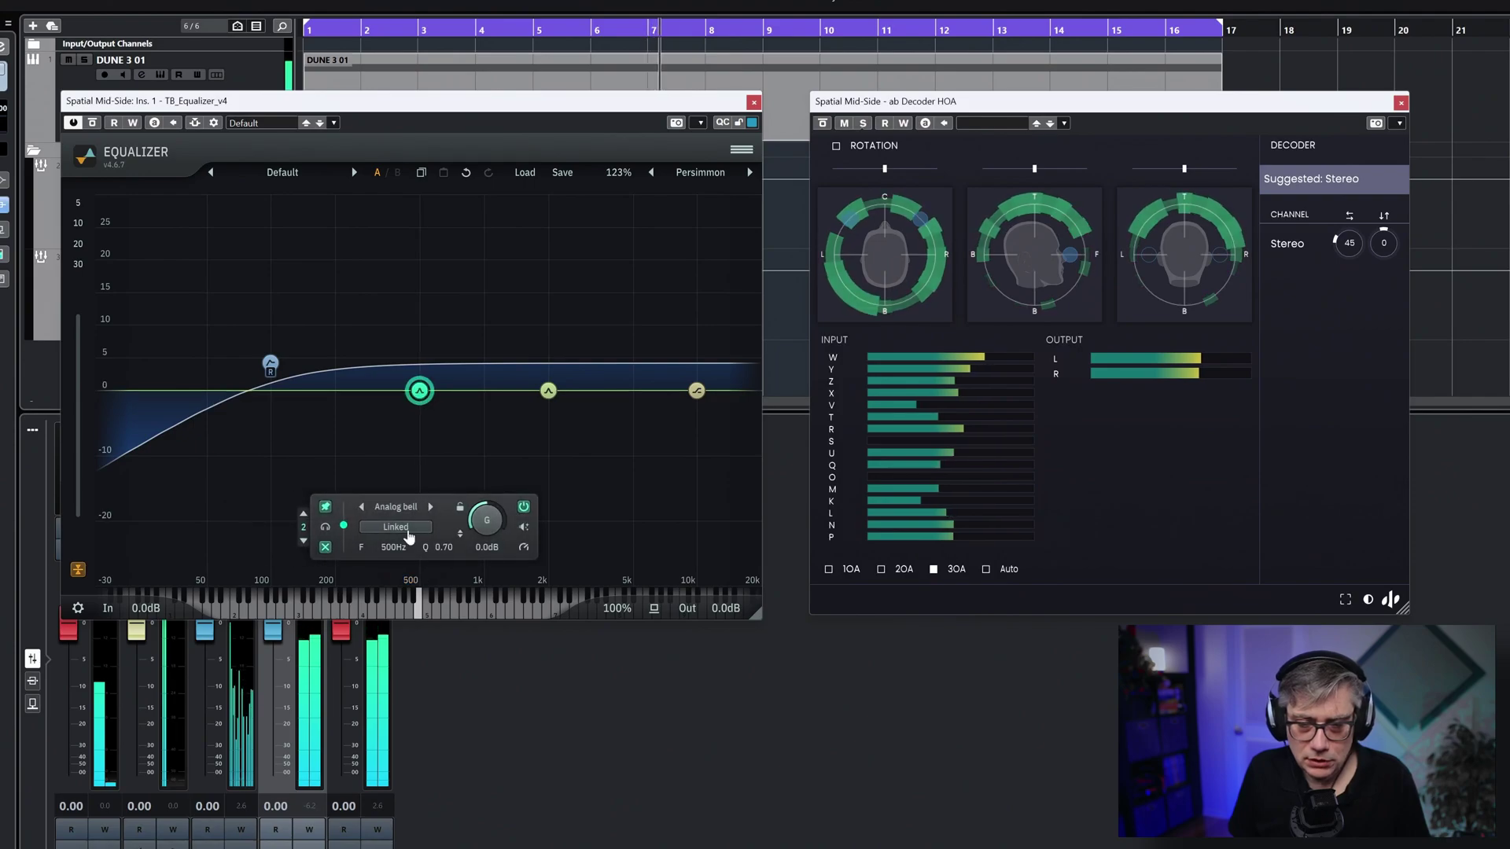
pyautogui.click(395, 507)
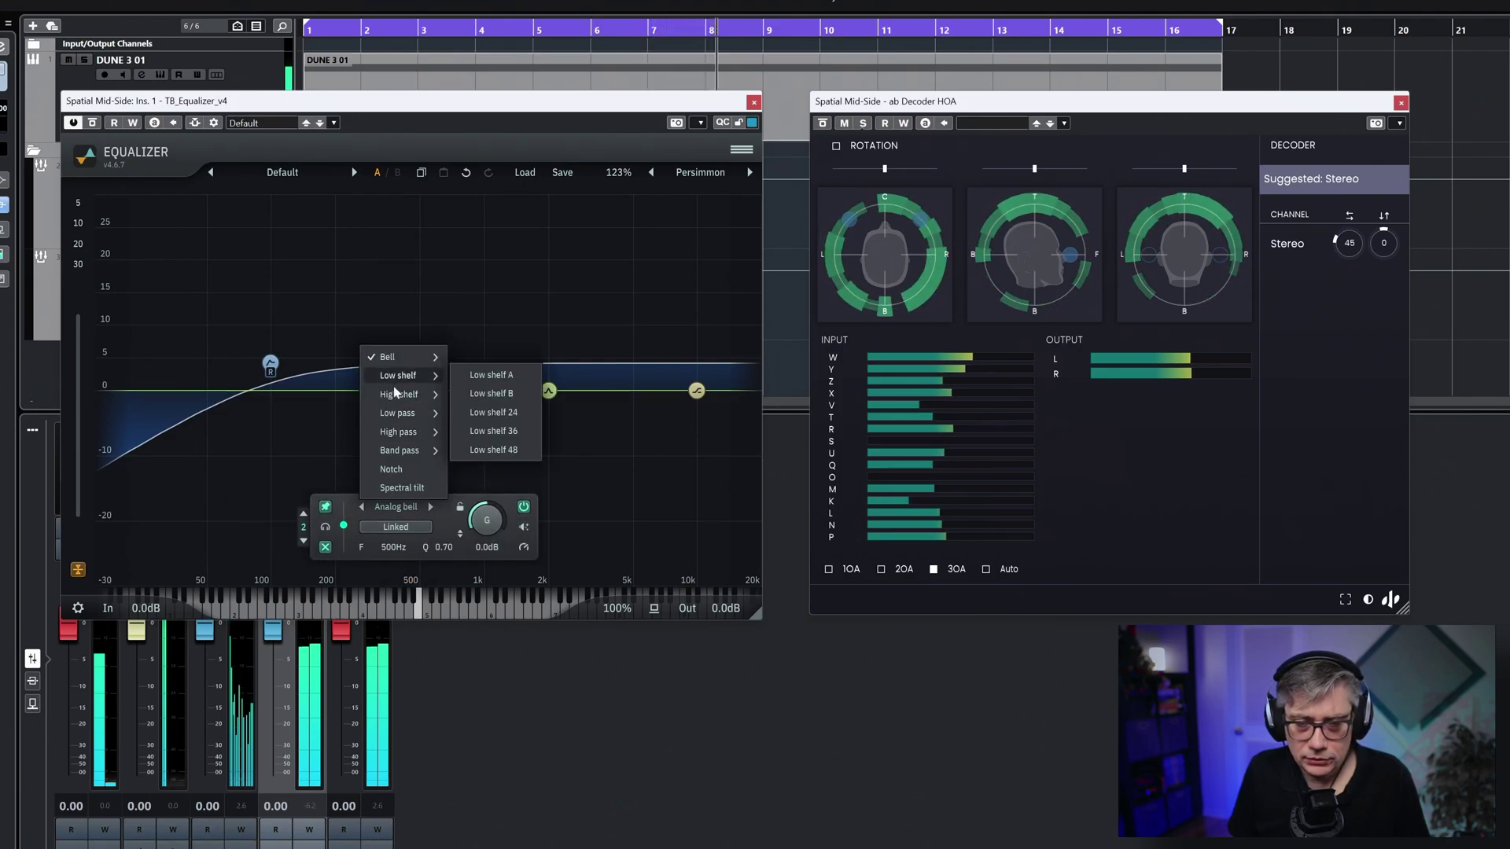
pyautogui.moveTo(399, 379)
pyautogui.click(481, 378)
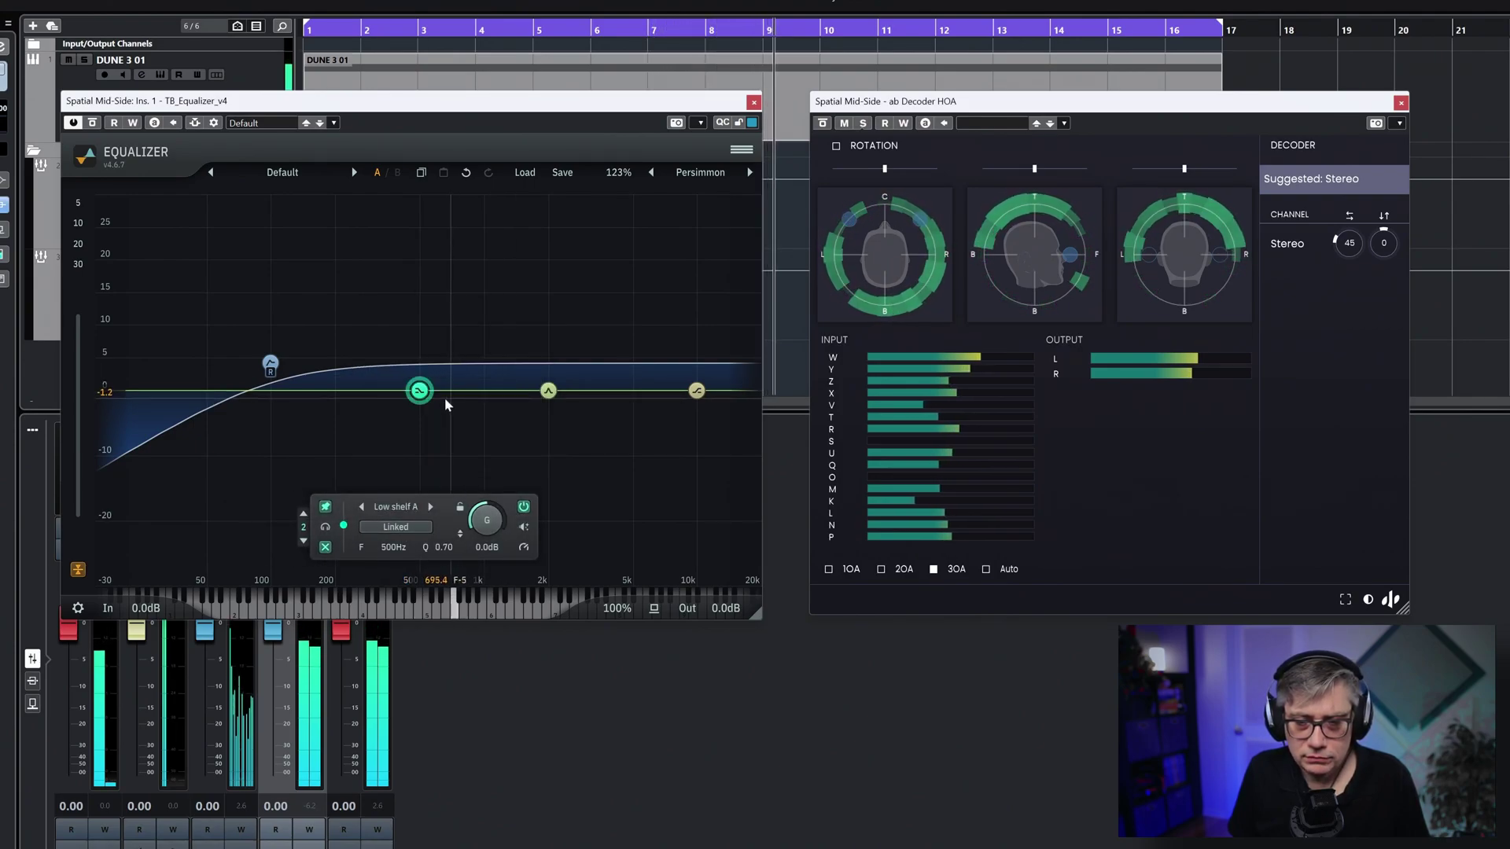
# - Limit the 500 Hz low shelf band to channel C1 by deselecting channels C2 through C16
pyautogui.click(387, 533)
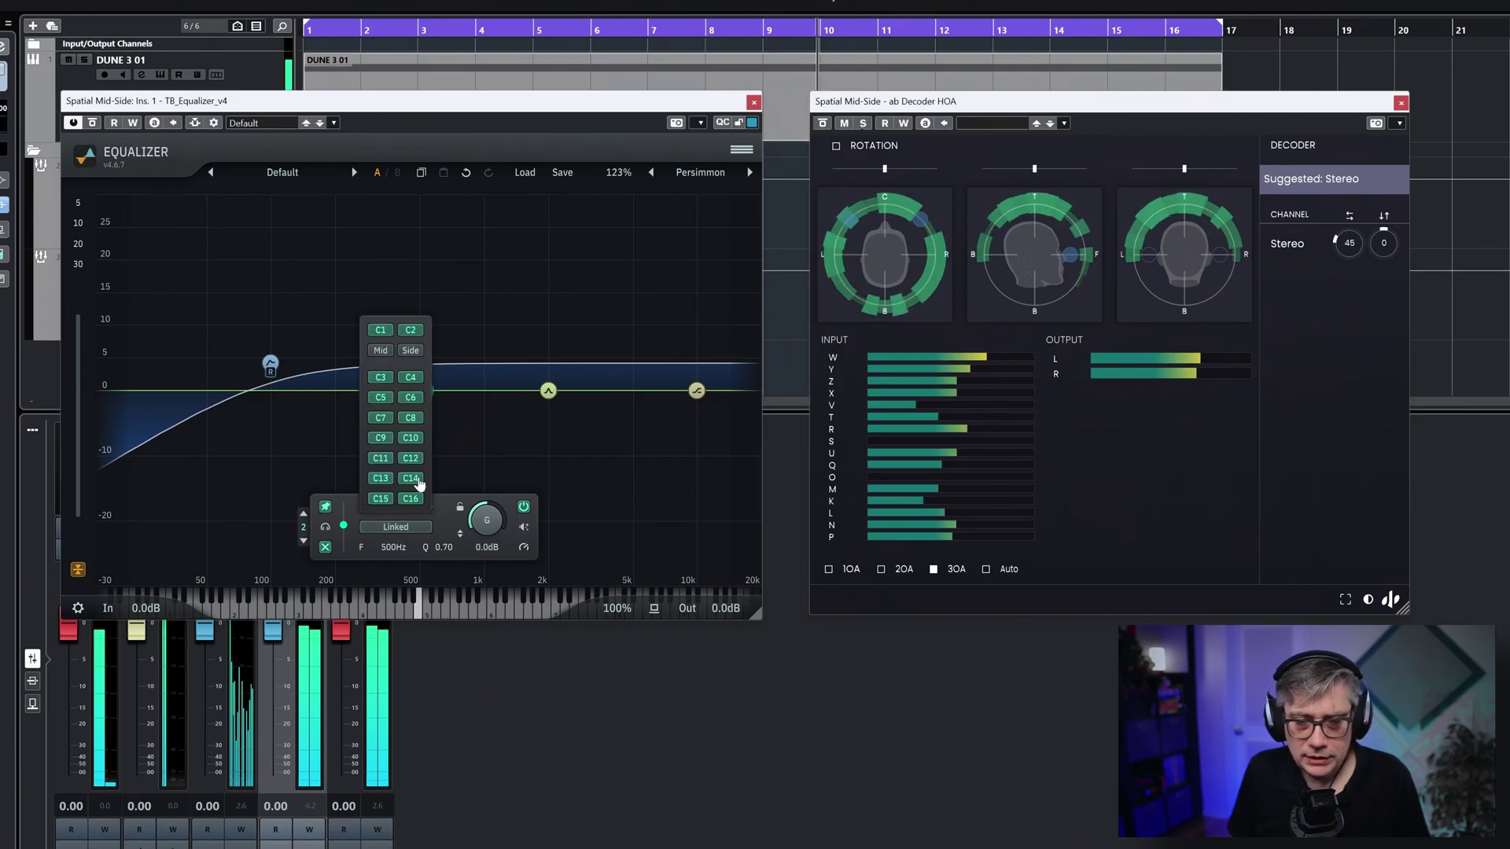
pyautogui.click(410, 331)
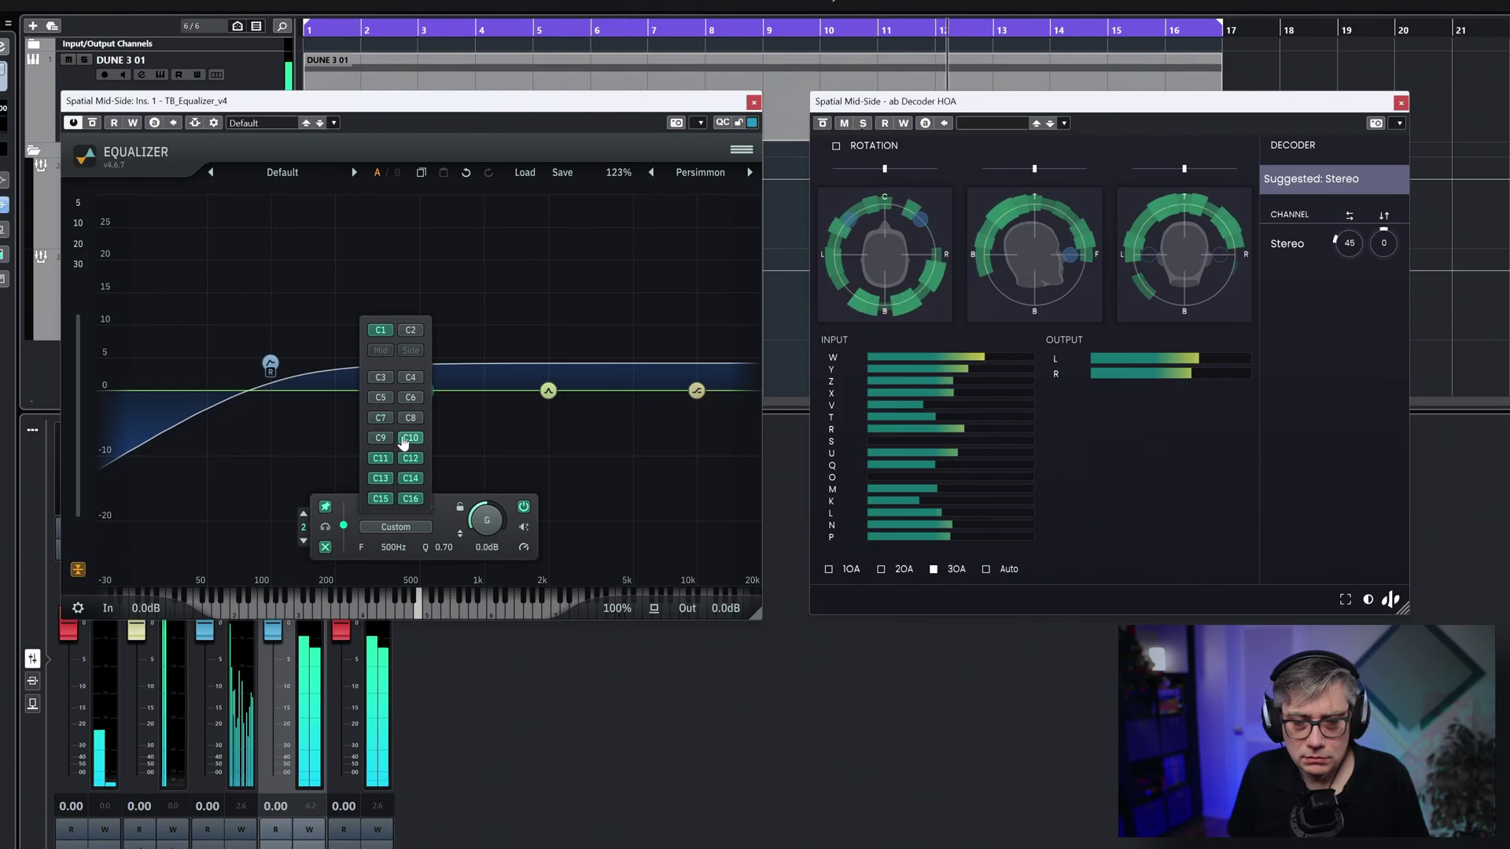
pyautogui.click(379, 458)
pyautogui.click(380, 478)
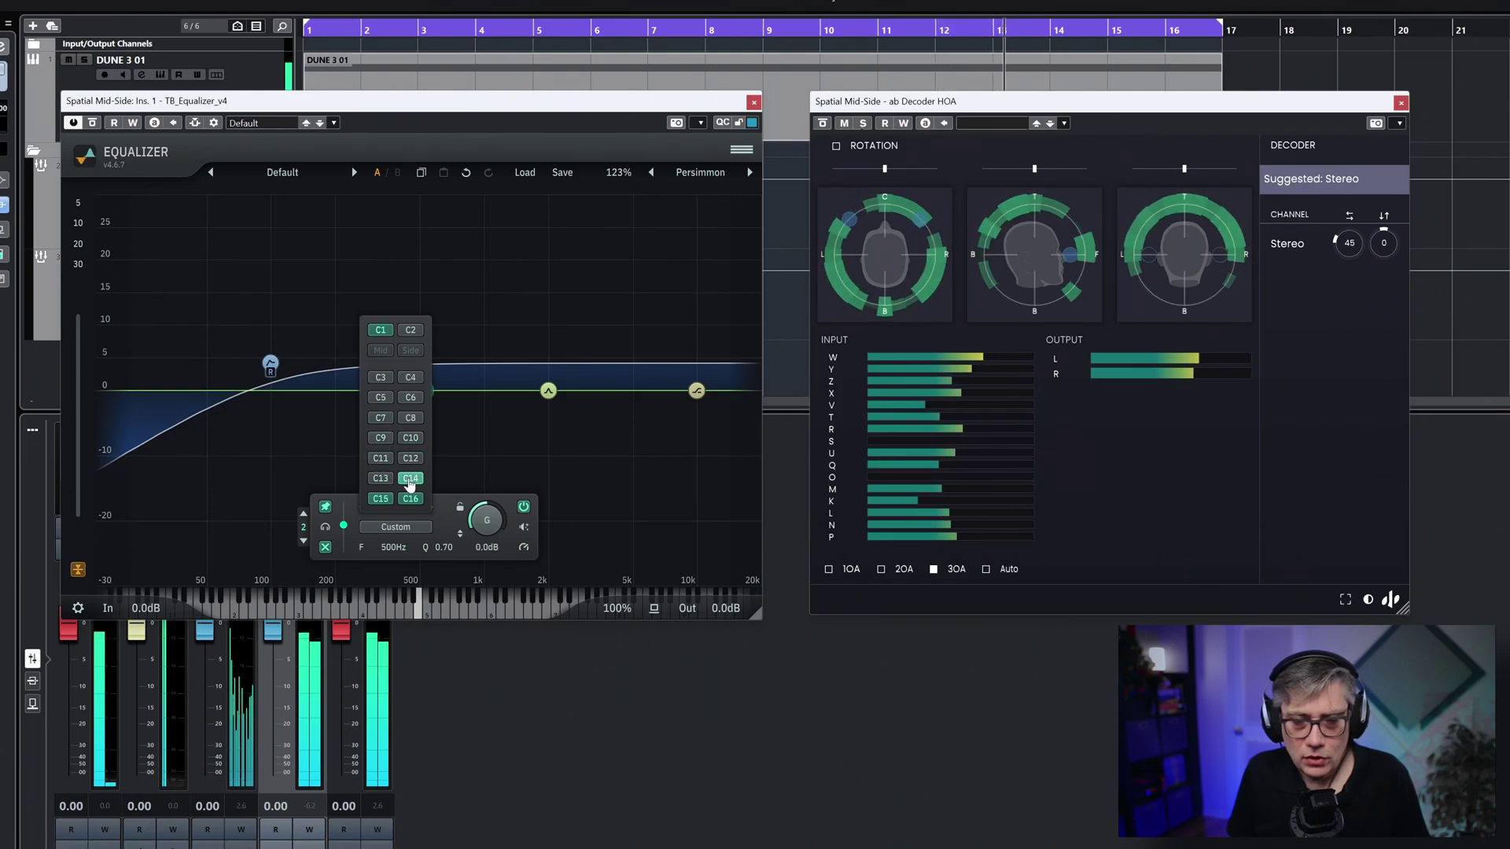
pyautogui.click(410, 478)
pyautogui.click(410, 499)
pyautogui.click(380, 499)
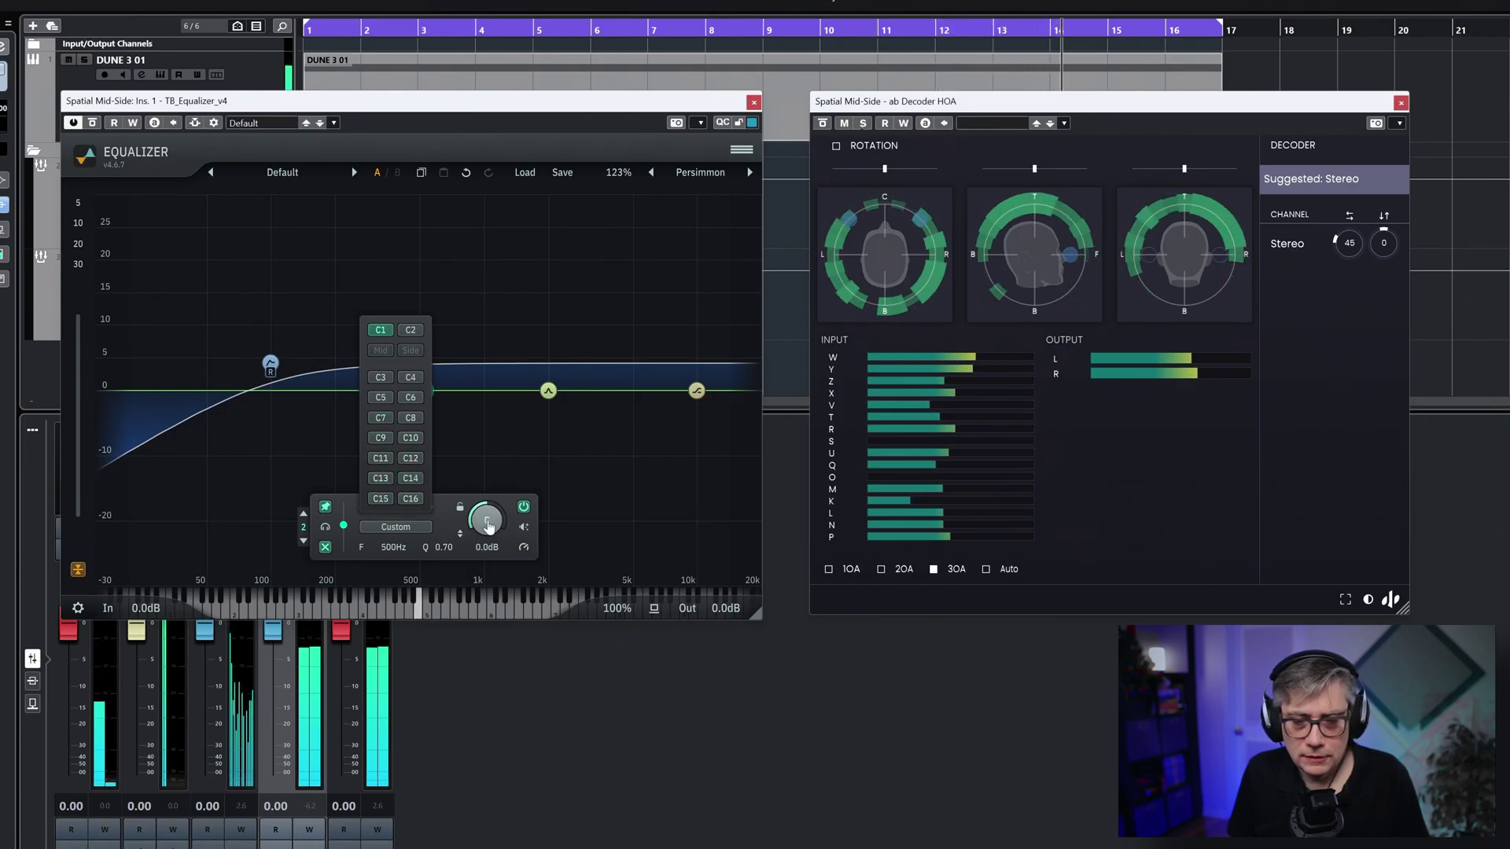
# - Boost the C1 low shelf band to about 10.5 dB and lower its frequency to about 270 Hz
pyautogui.moveTo(486, 523); pyautogui.dragTo(395, 317)
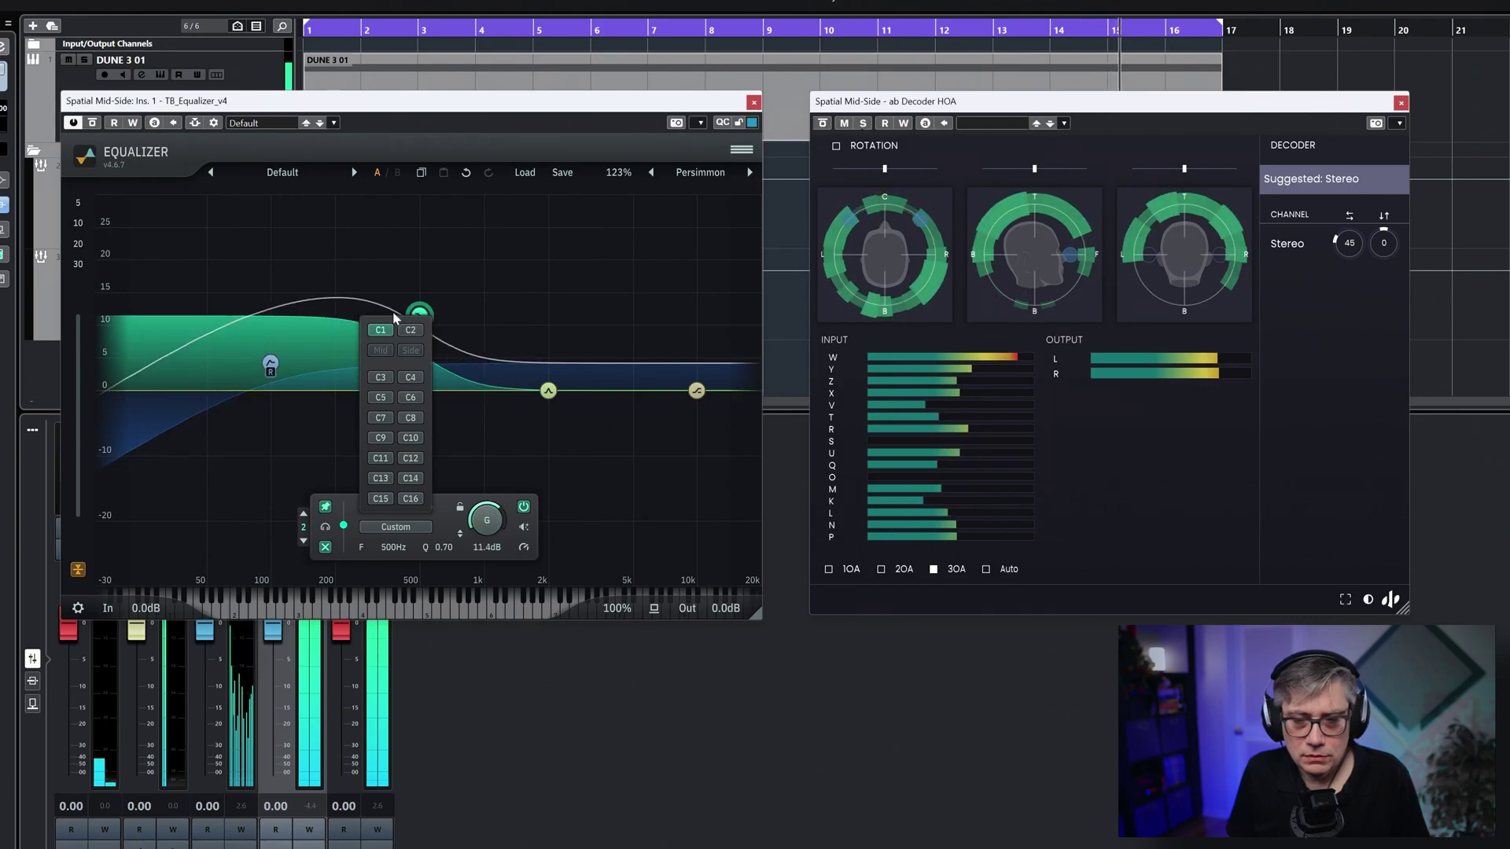
pyautogui.click(420, 316)
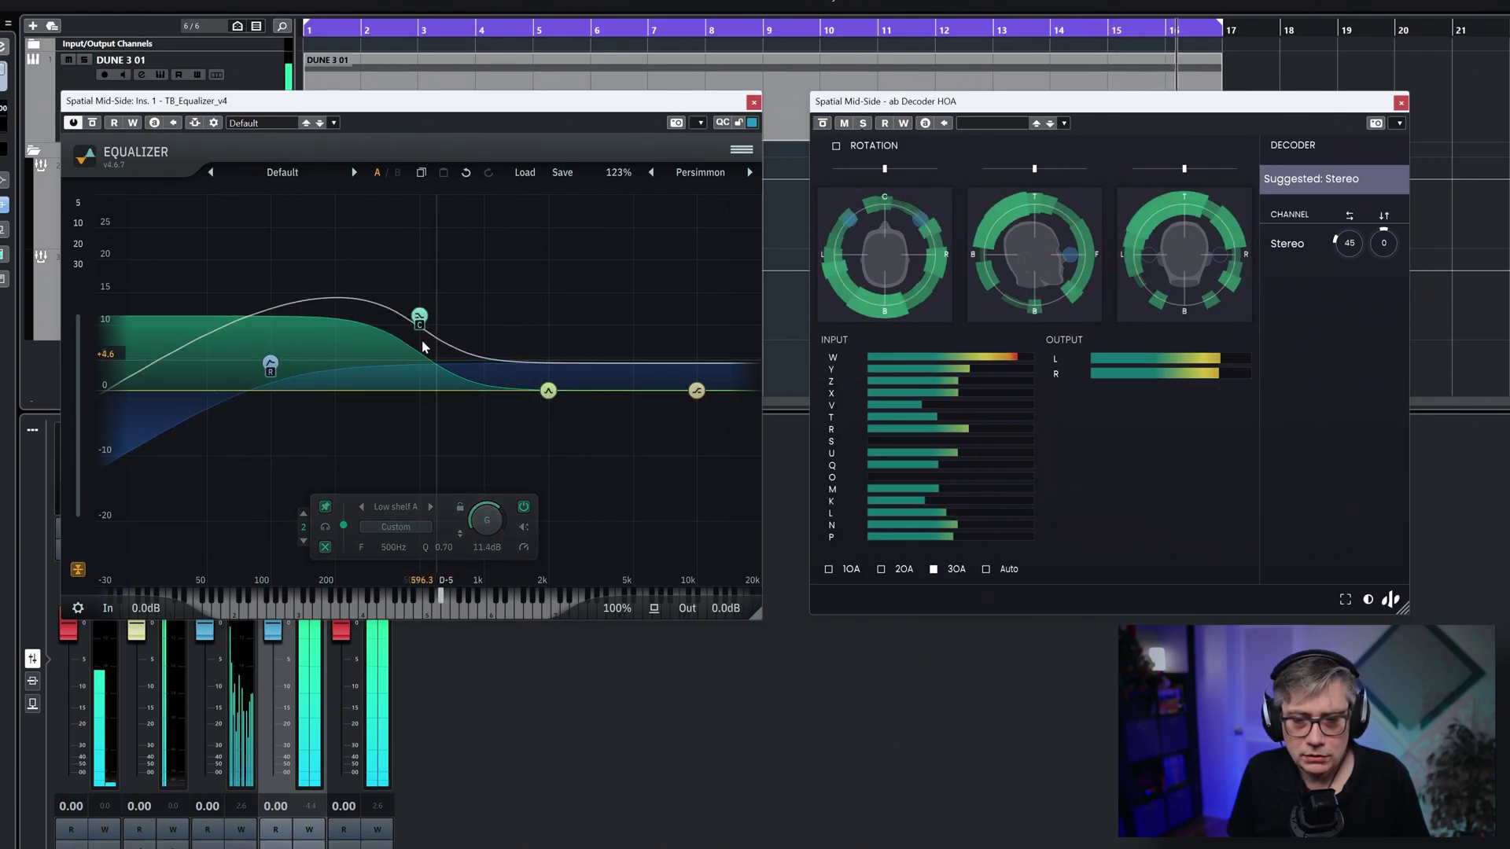
pyautogui.moveTo(423, 321); pyautogui.dragTo(363, 327)
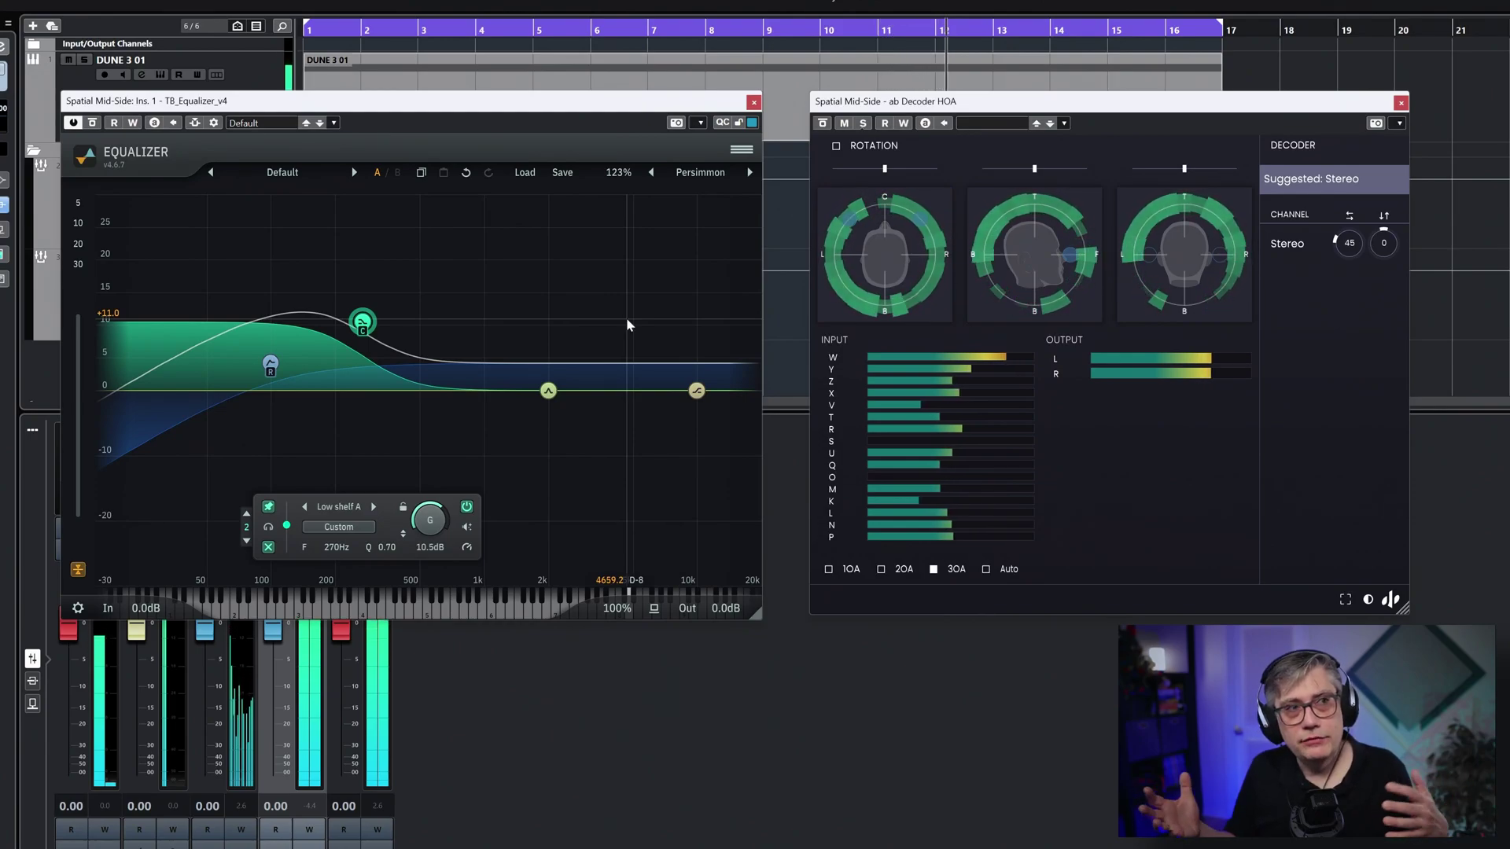
# - Limit the 2000 Hz analog bell band to channels C2, C3 and C4 by deselecting C1 and C5 through C16
pyautogui.click(549, 391)
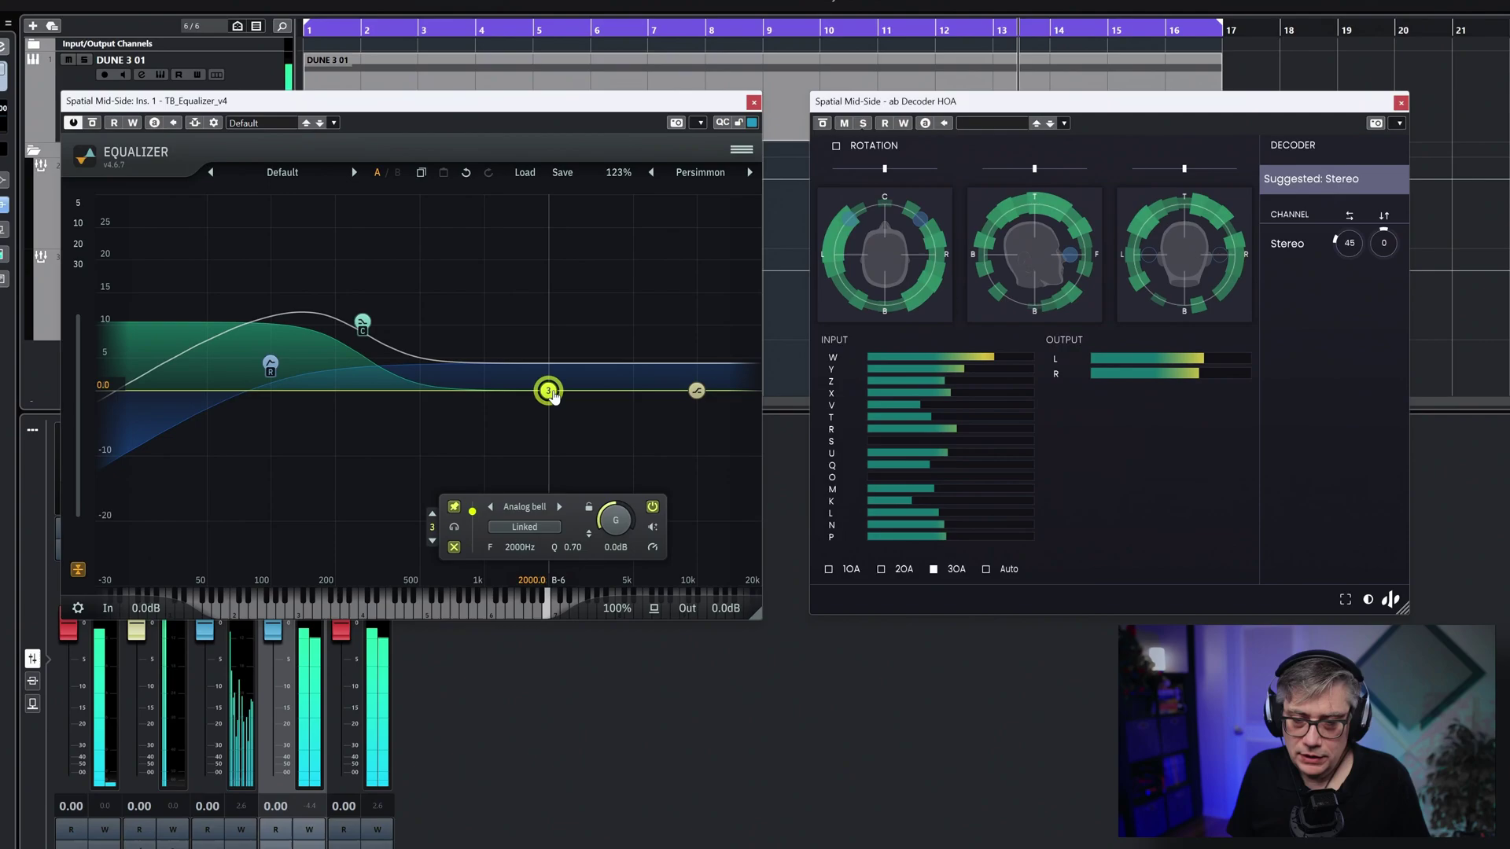
pyautogui.click(534, 529)
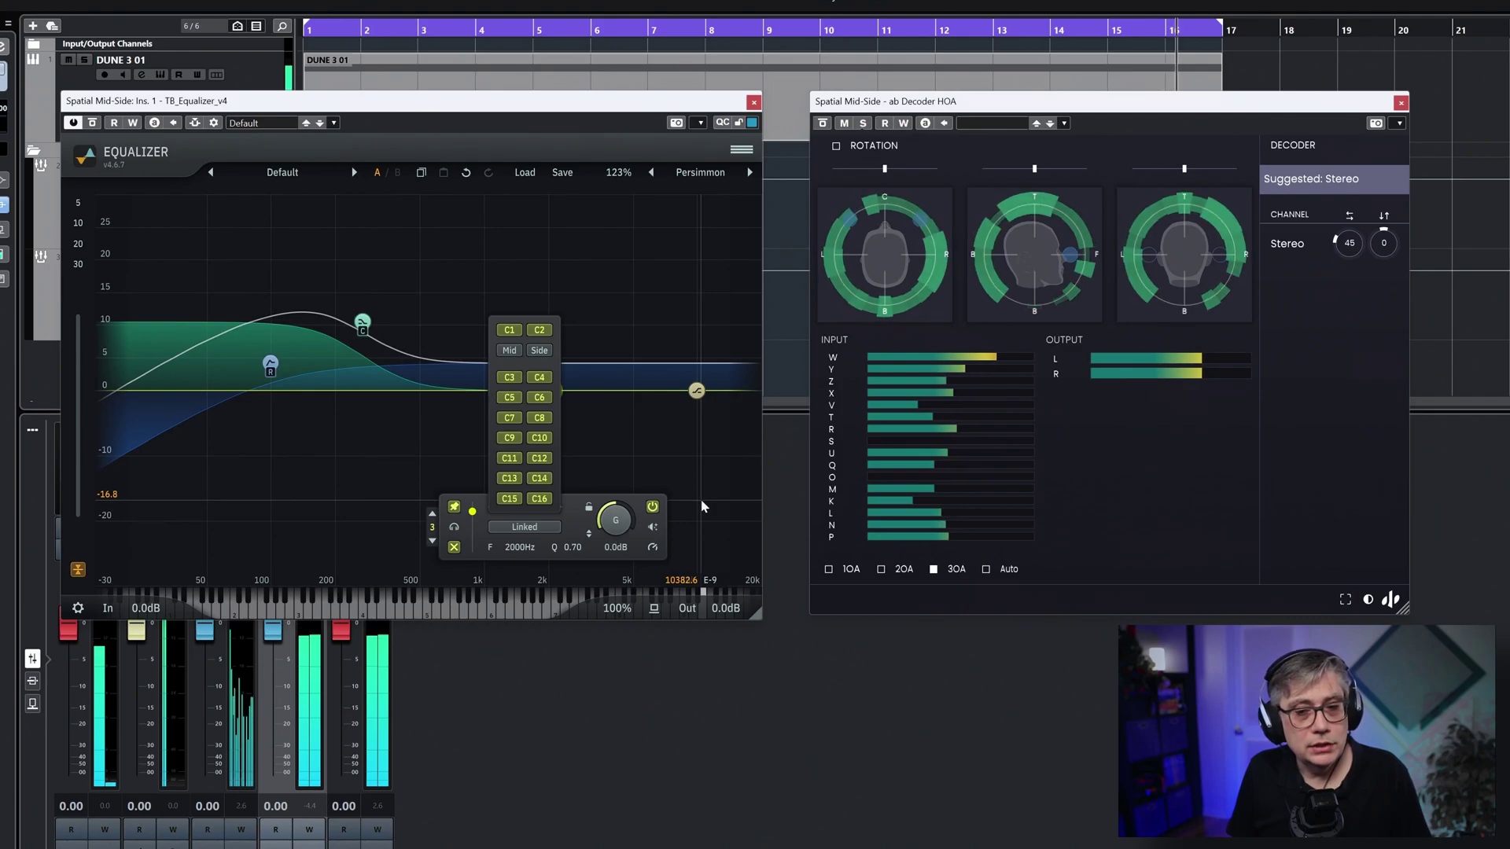
pyautogui.click(510, 332)
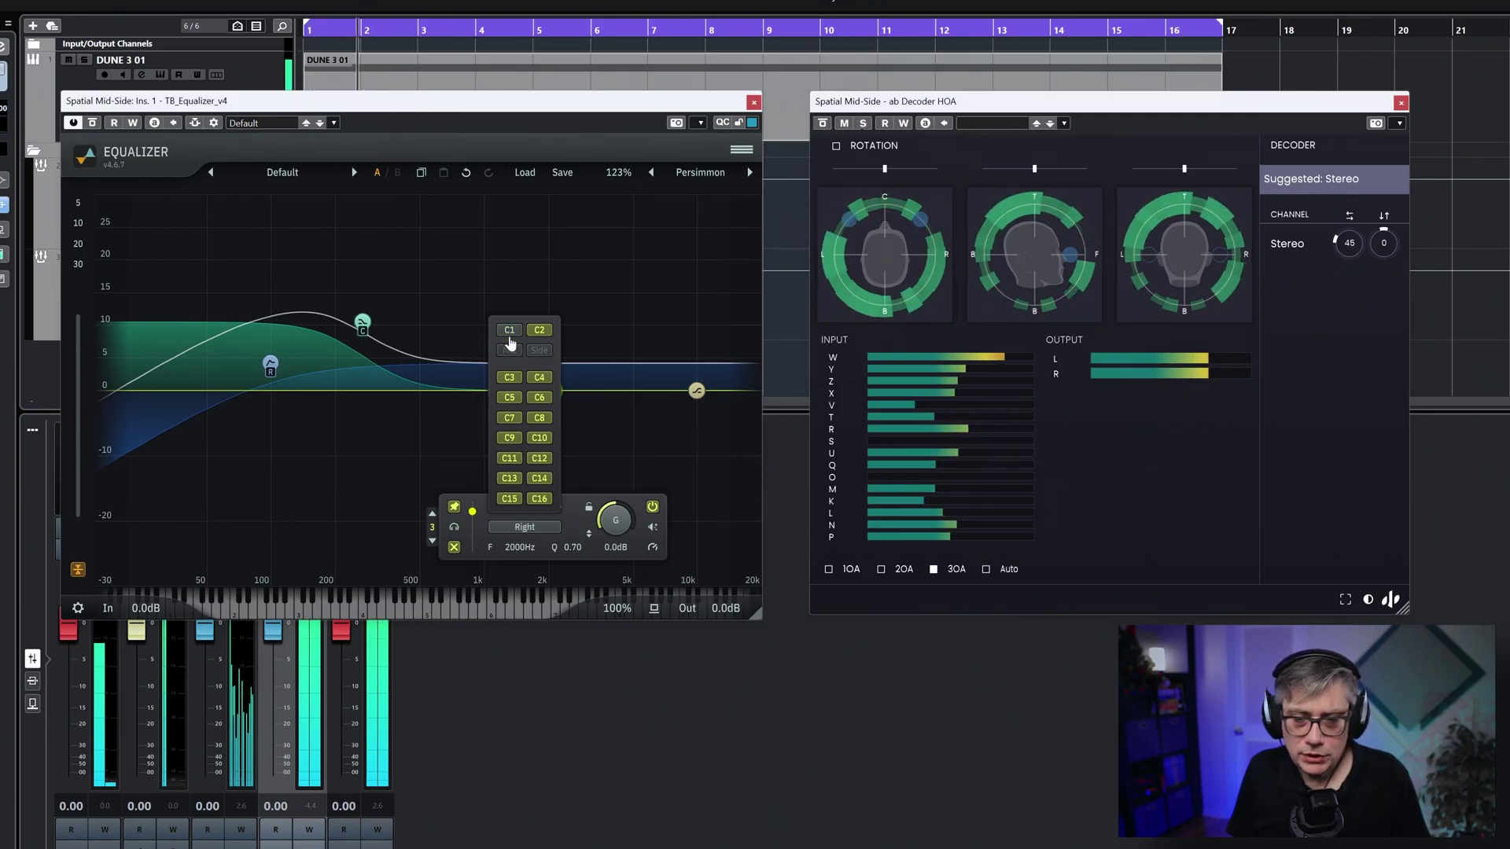
pyautogui.click(509, 397)
pyautogui.click(539, 397)
pyautogui.click(539, 418)
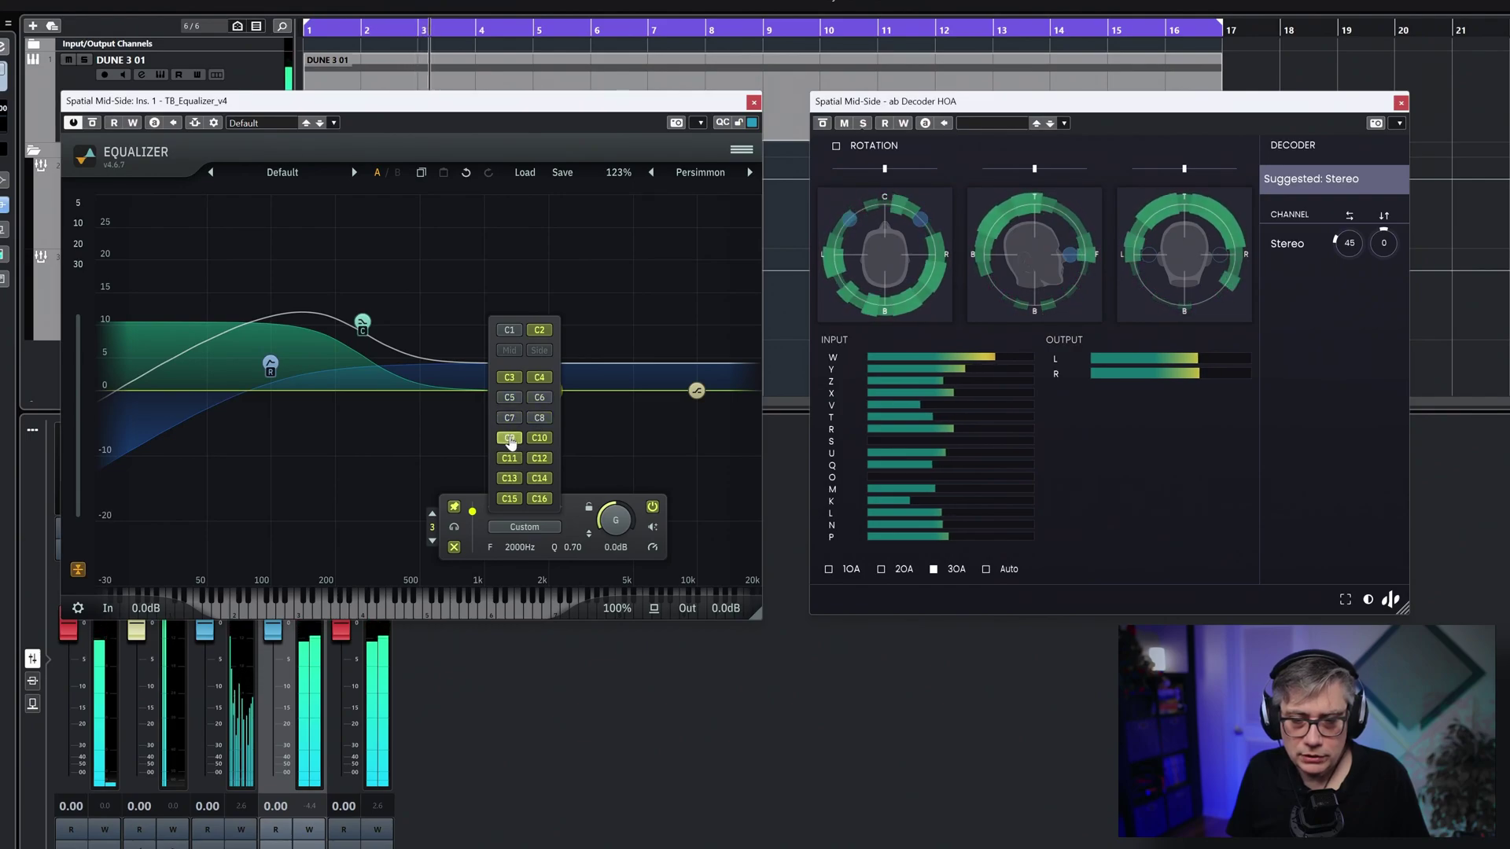
pyautogui.click(539, 457)
pyautogui.click(509, 457)
pyautogui.click(509, 478)
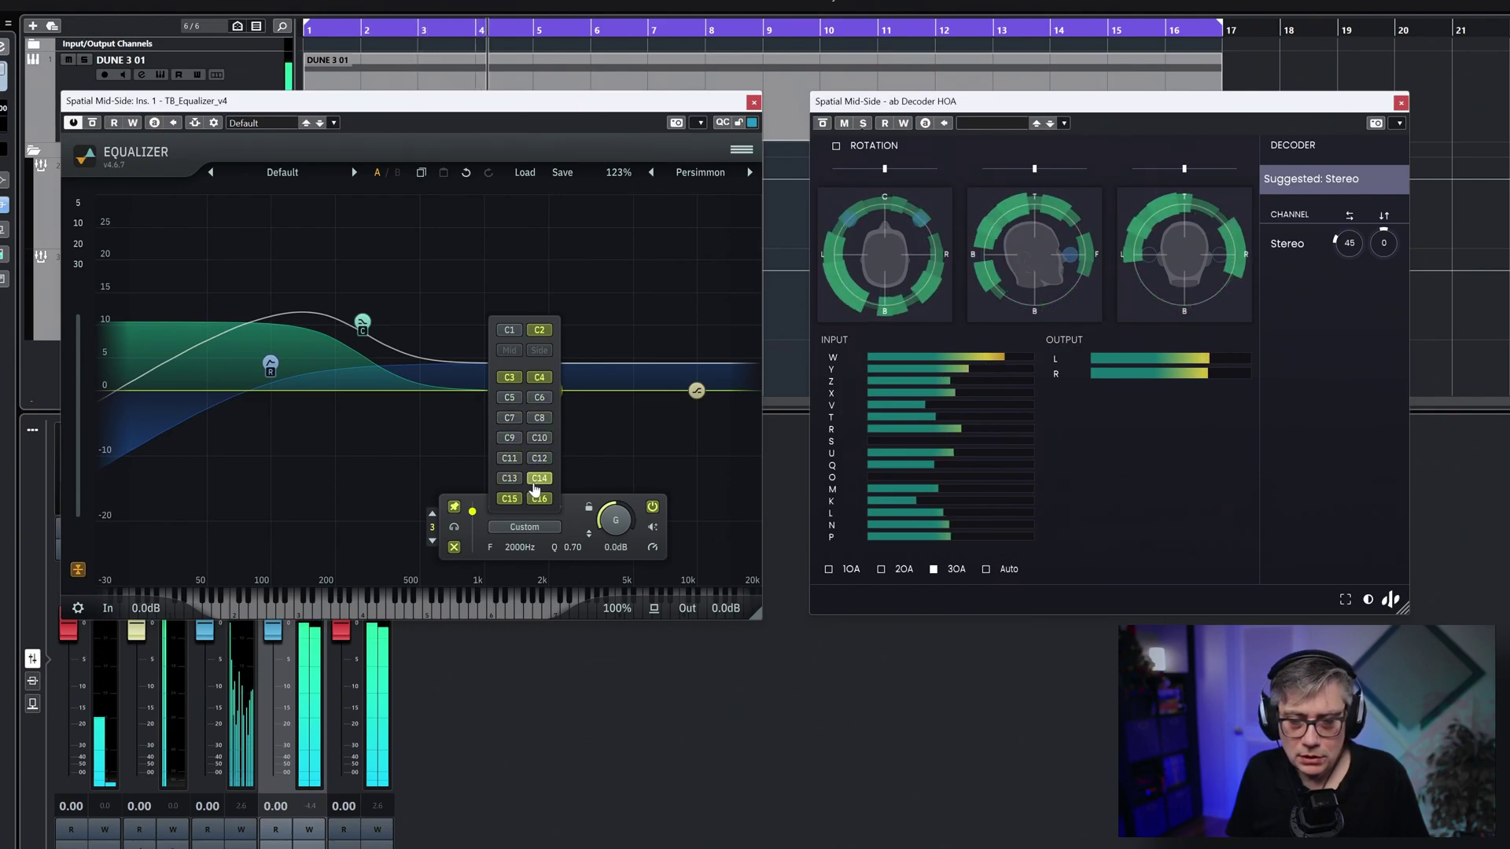
pyautogui.click(540, 479)
pyautogui.click(539, 499)
pyautogui.click(509, 498)
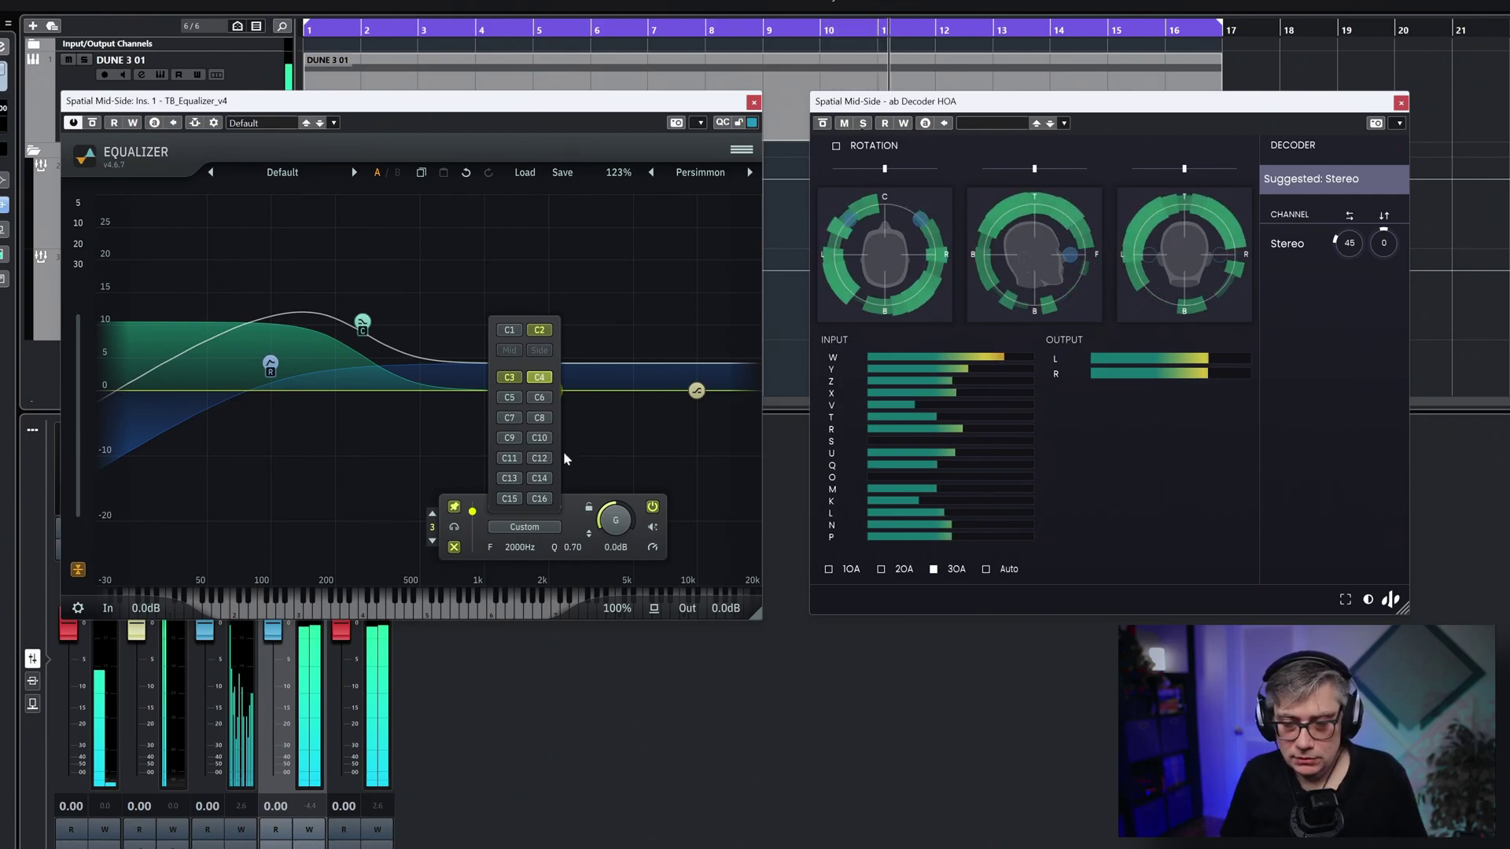
# - Boost the C2 to C4 bell band to about 9.6 dB and raise its frequency to about 4228 Hz
pyautogui.click(610, 450)
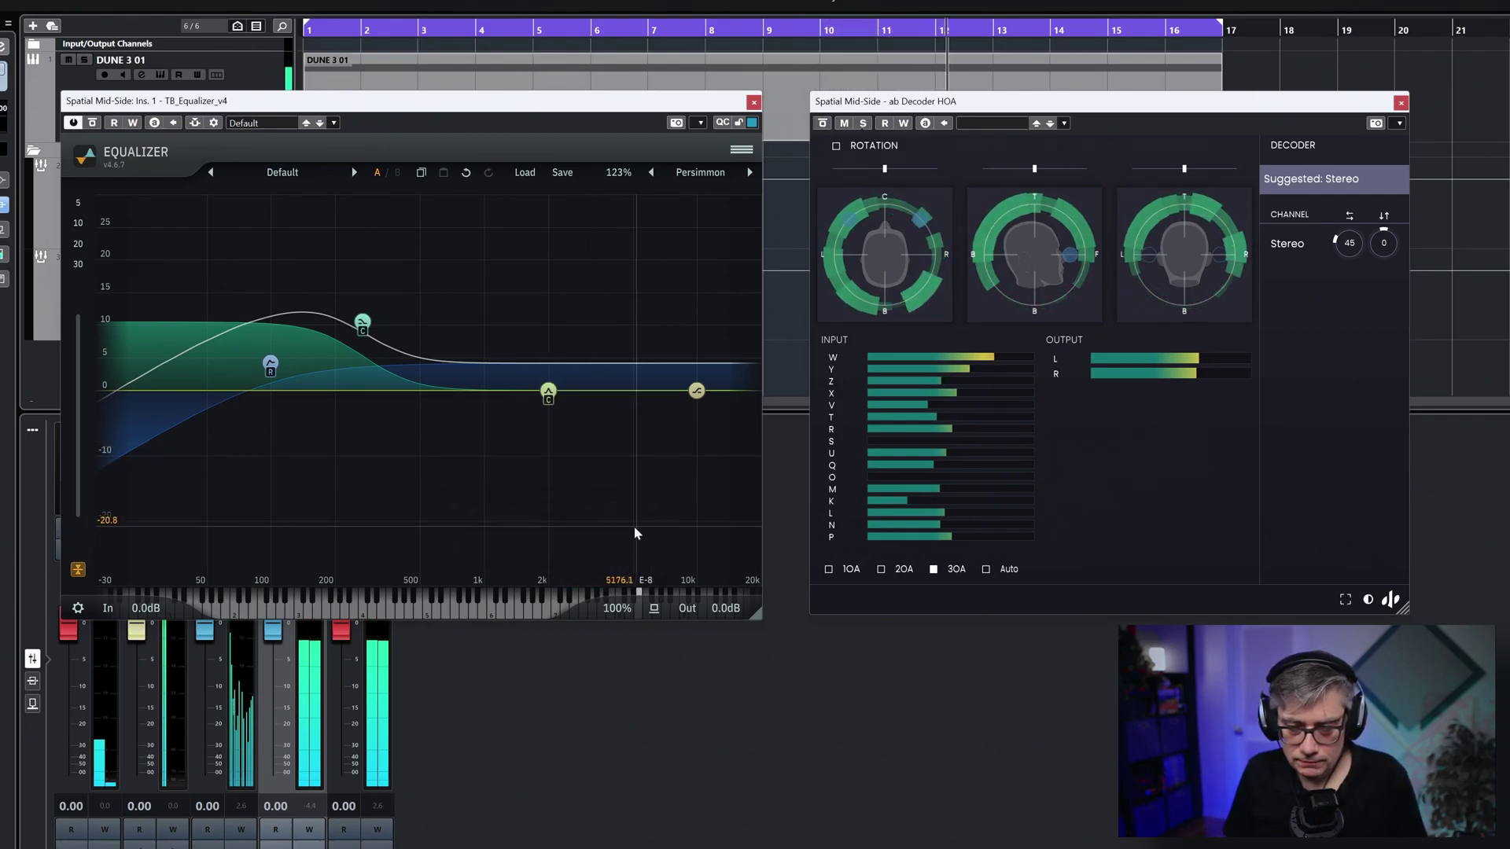
pyautogui.moveTo(548, 391); pyautogui.dragTo(617, 329)
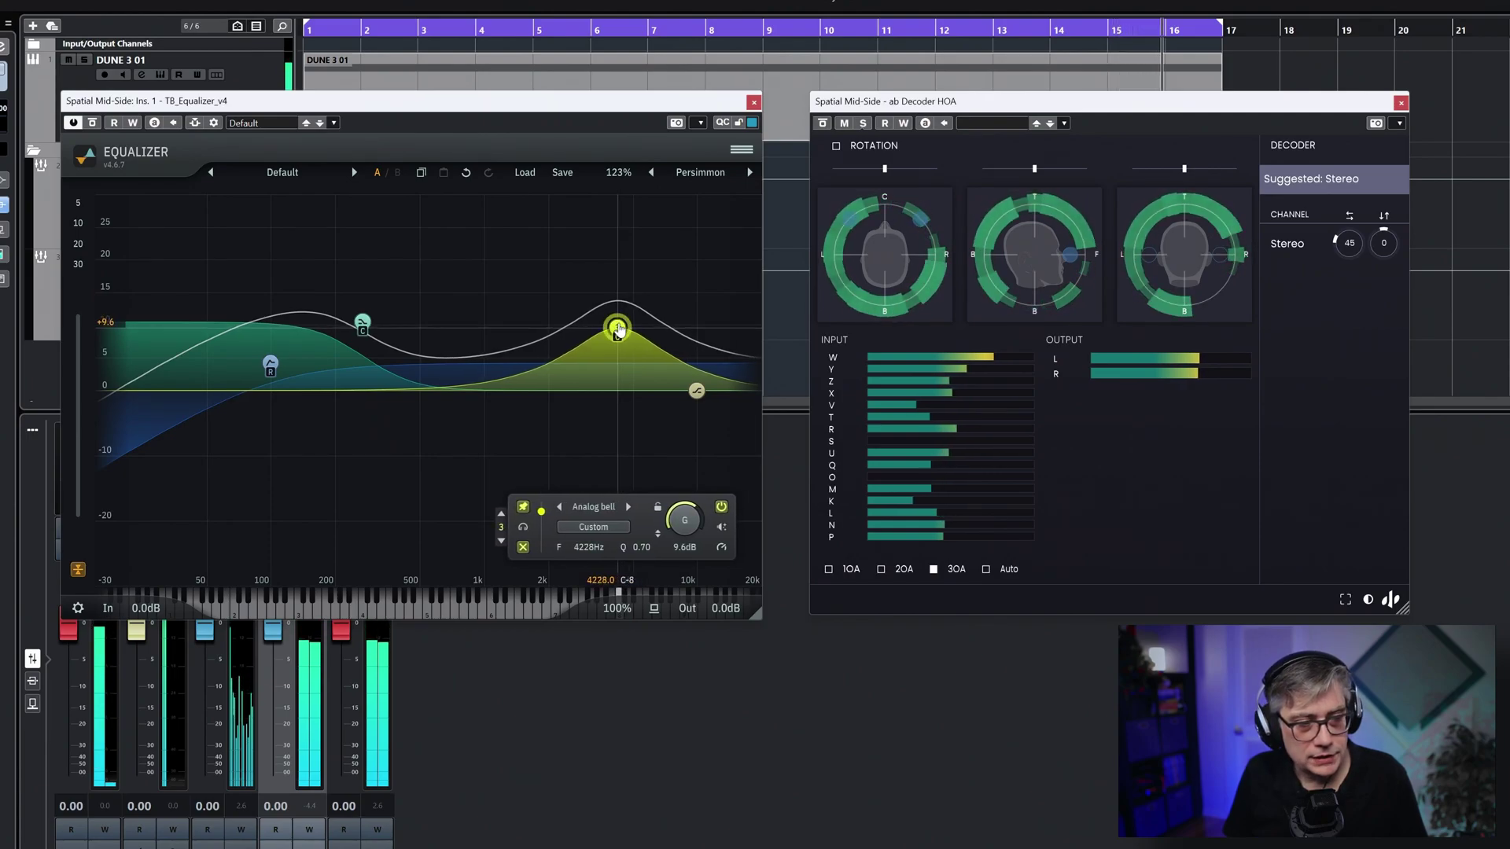
# - Change the 10000 Hz band 1 from High shelf A to a Low pass 6 filter
pyautogui.click(696, 397)
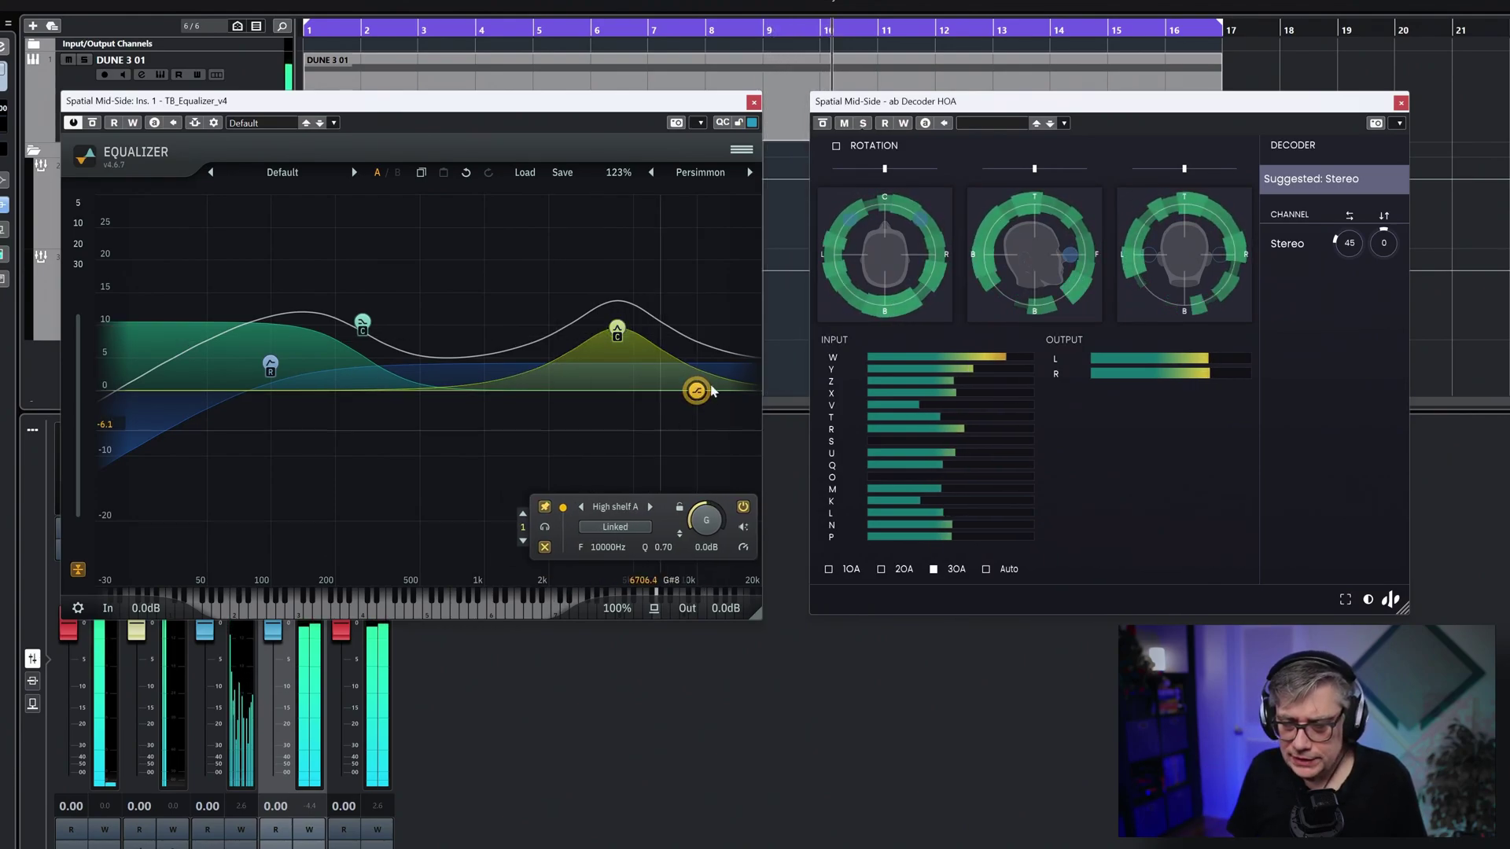
pyautogui.click(615, 527)
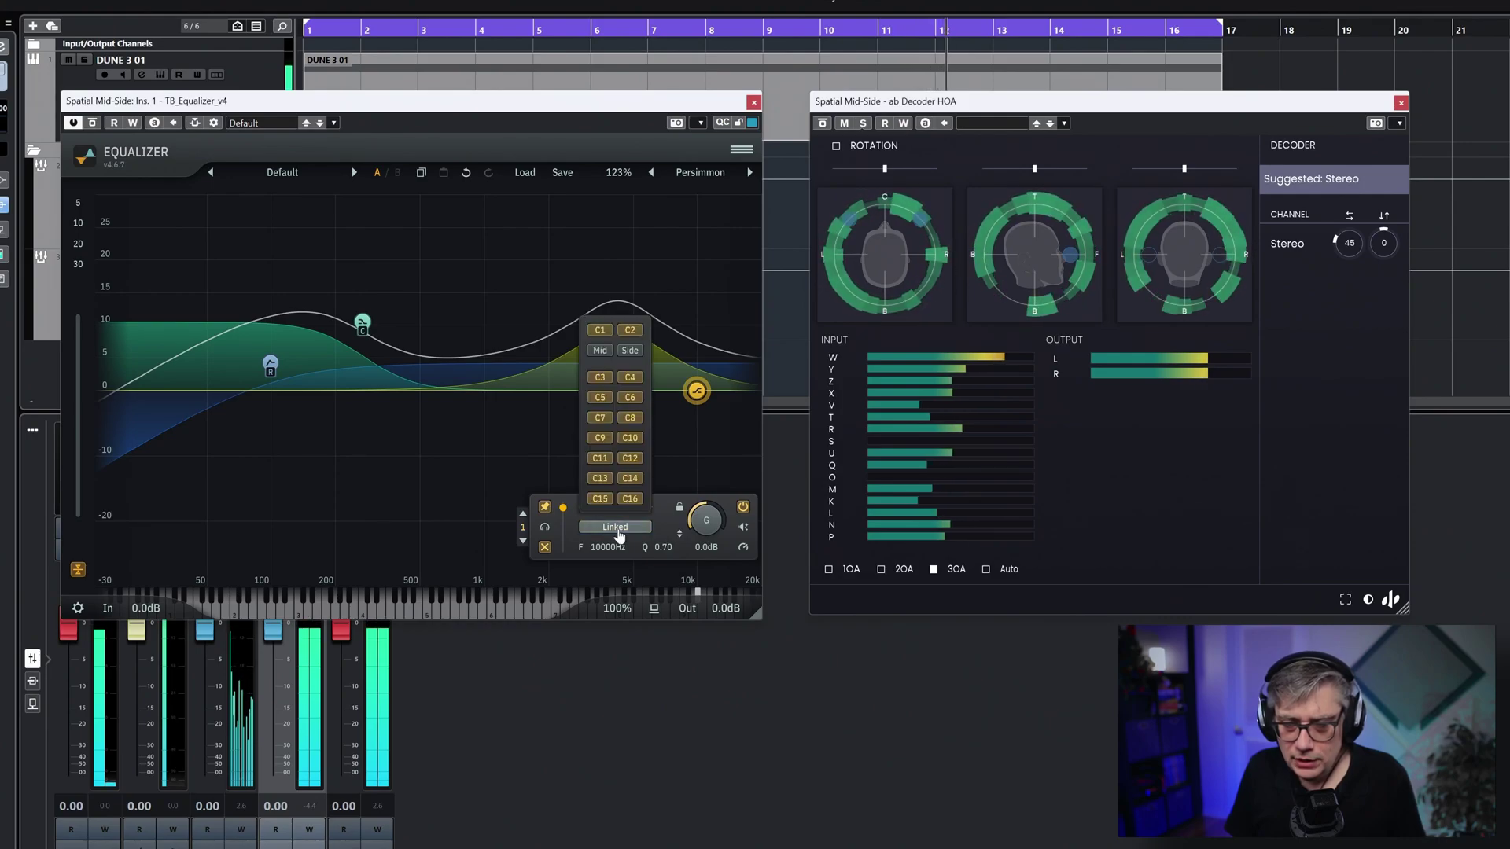
pyautogui.click(617, 528)
pyautogui.click(615, 507)
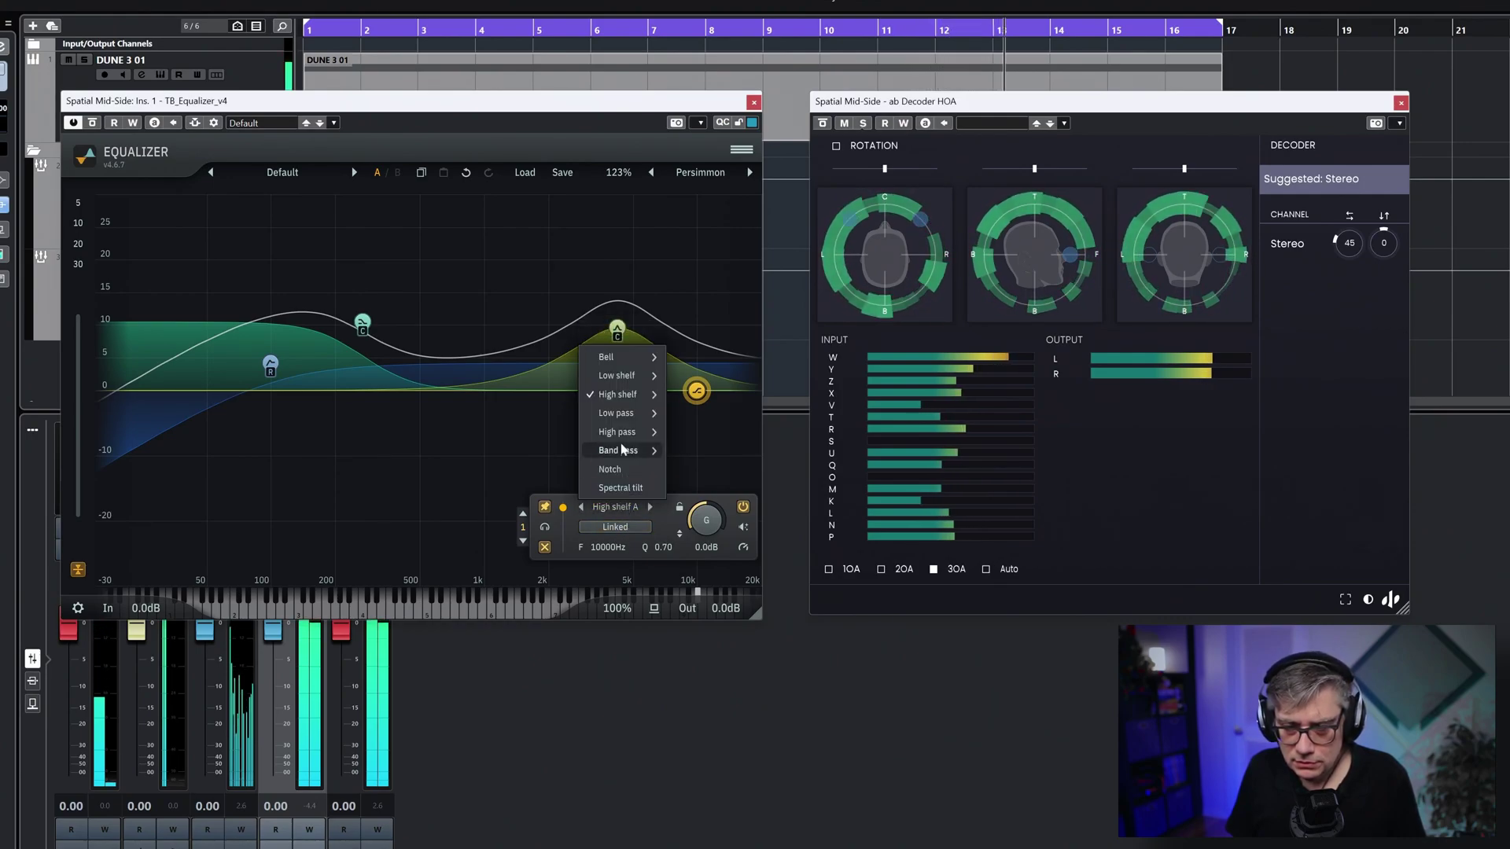
pyautogui.moveTo(617, 413)
pyautogui.click(515, 305)
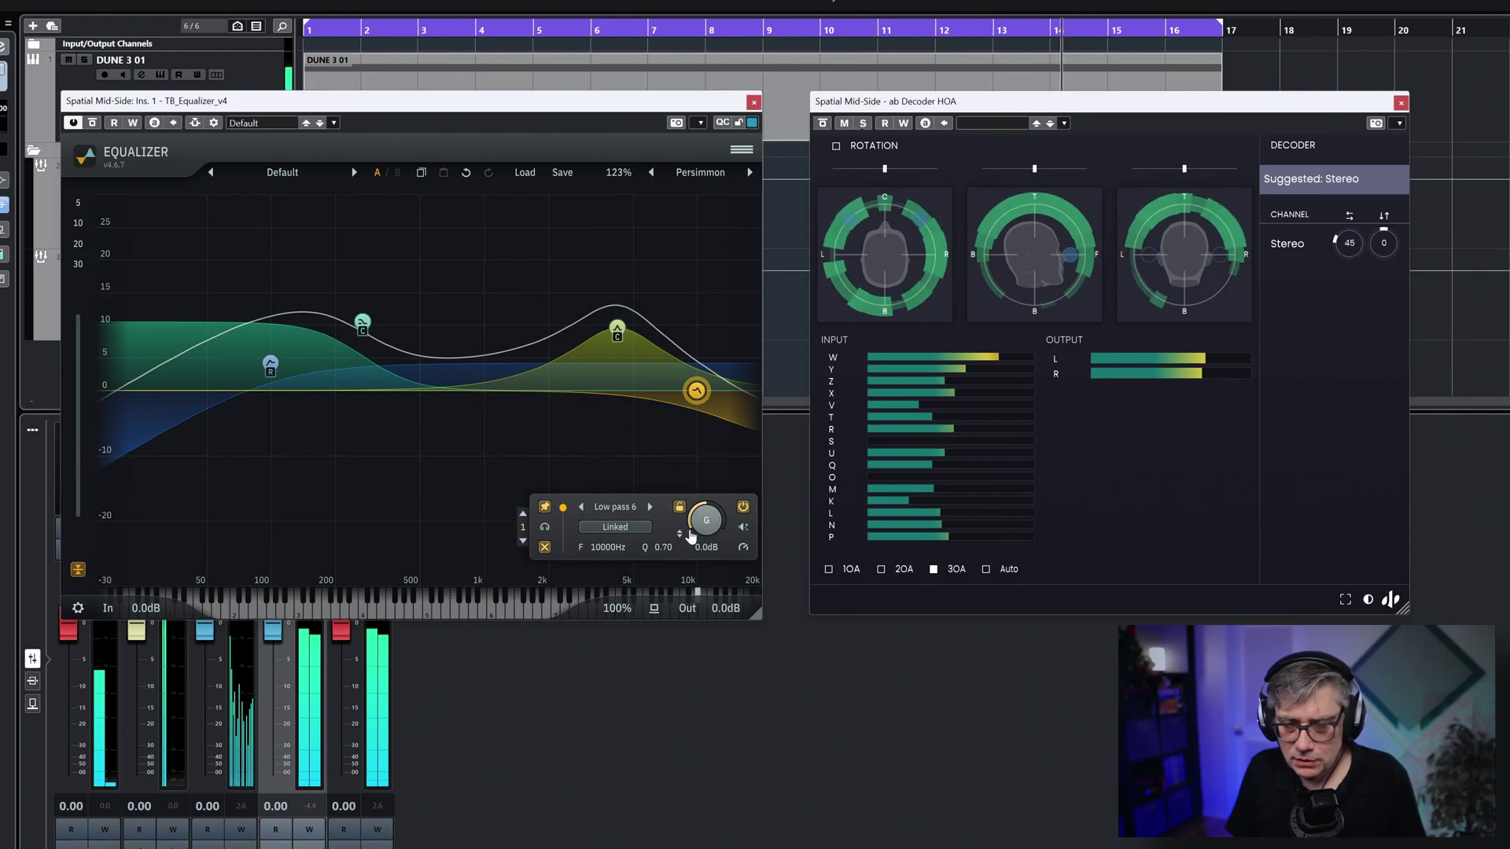
# - Limit the 10000 Hz low pass band to channels C10 through C16 by deselecting C1 through C9
pyautogui.click(623, 528)
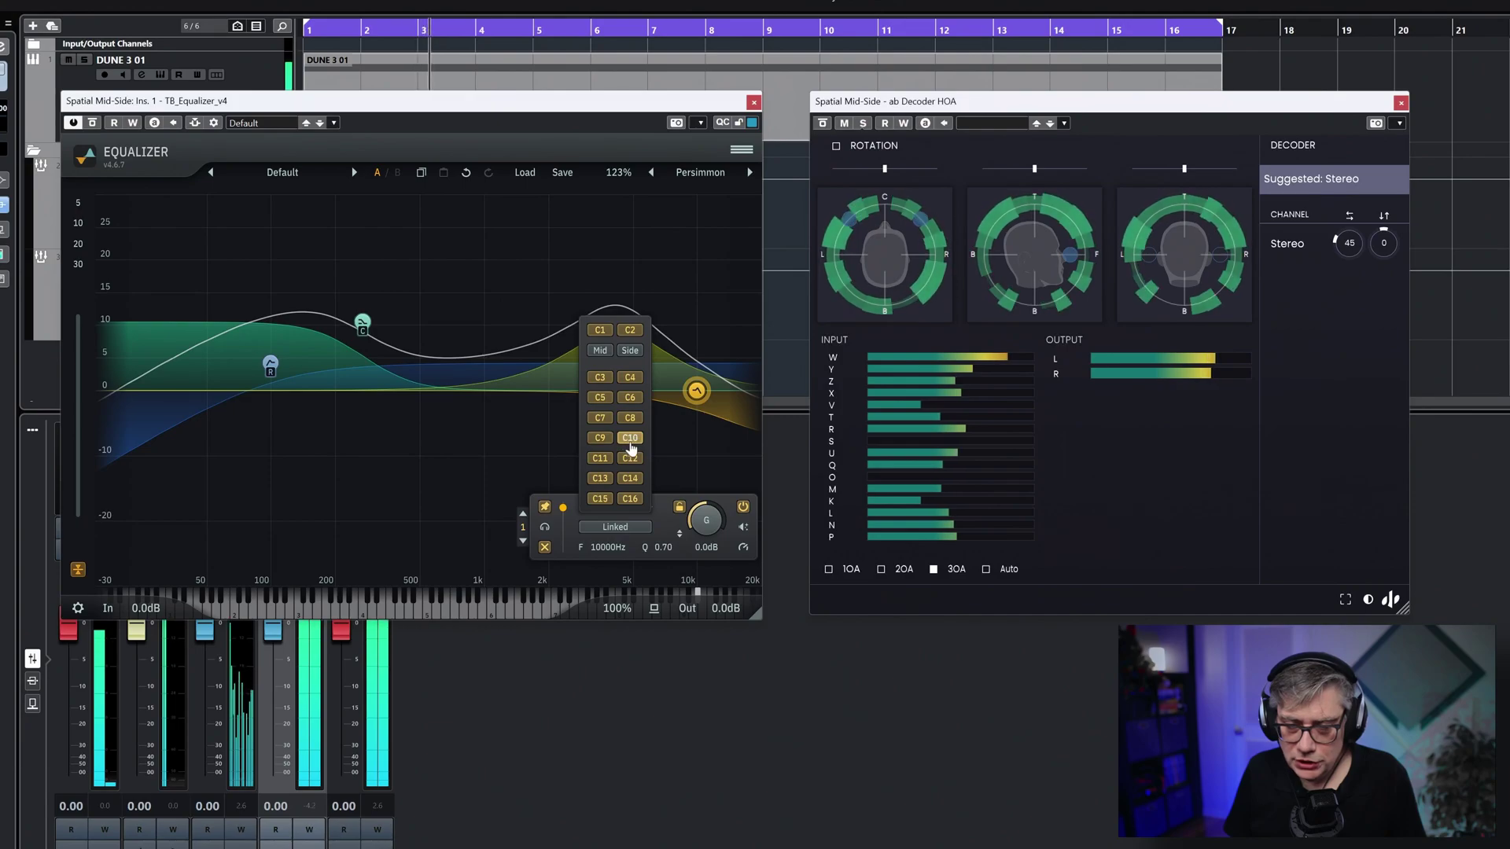
pyautogui.click(600, 438)
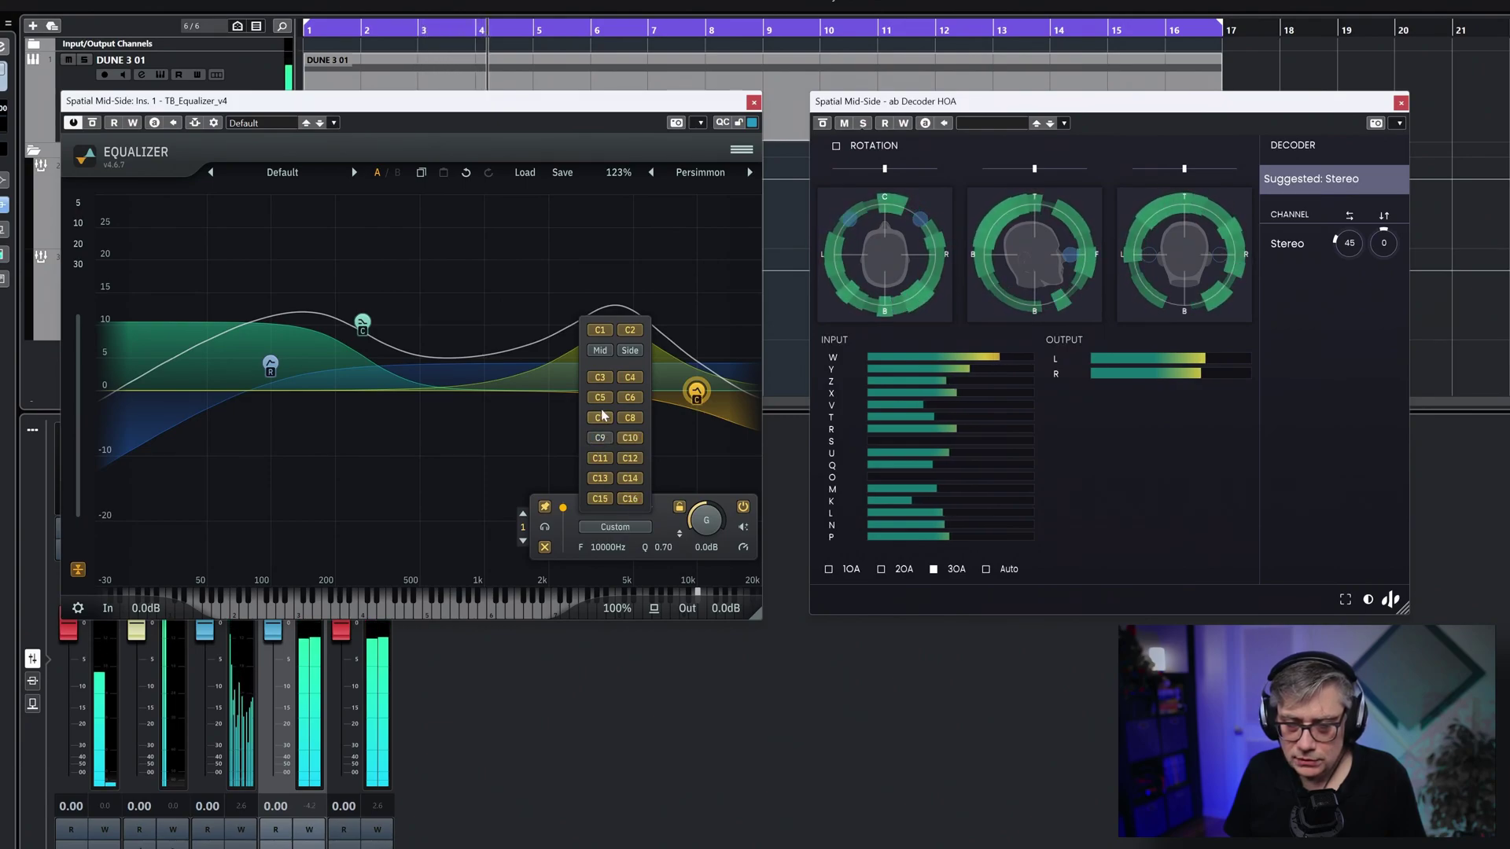
pyautogui.click(630, 417)
pyautogui.click(630, 397)
pyautogui.click(600, 397)
pyautogui.click(600, 377)
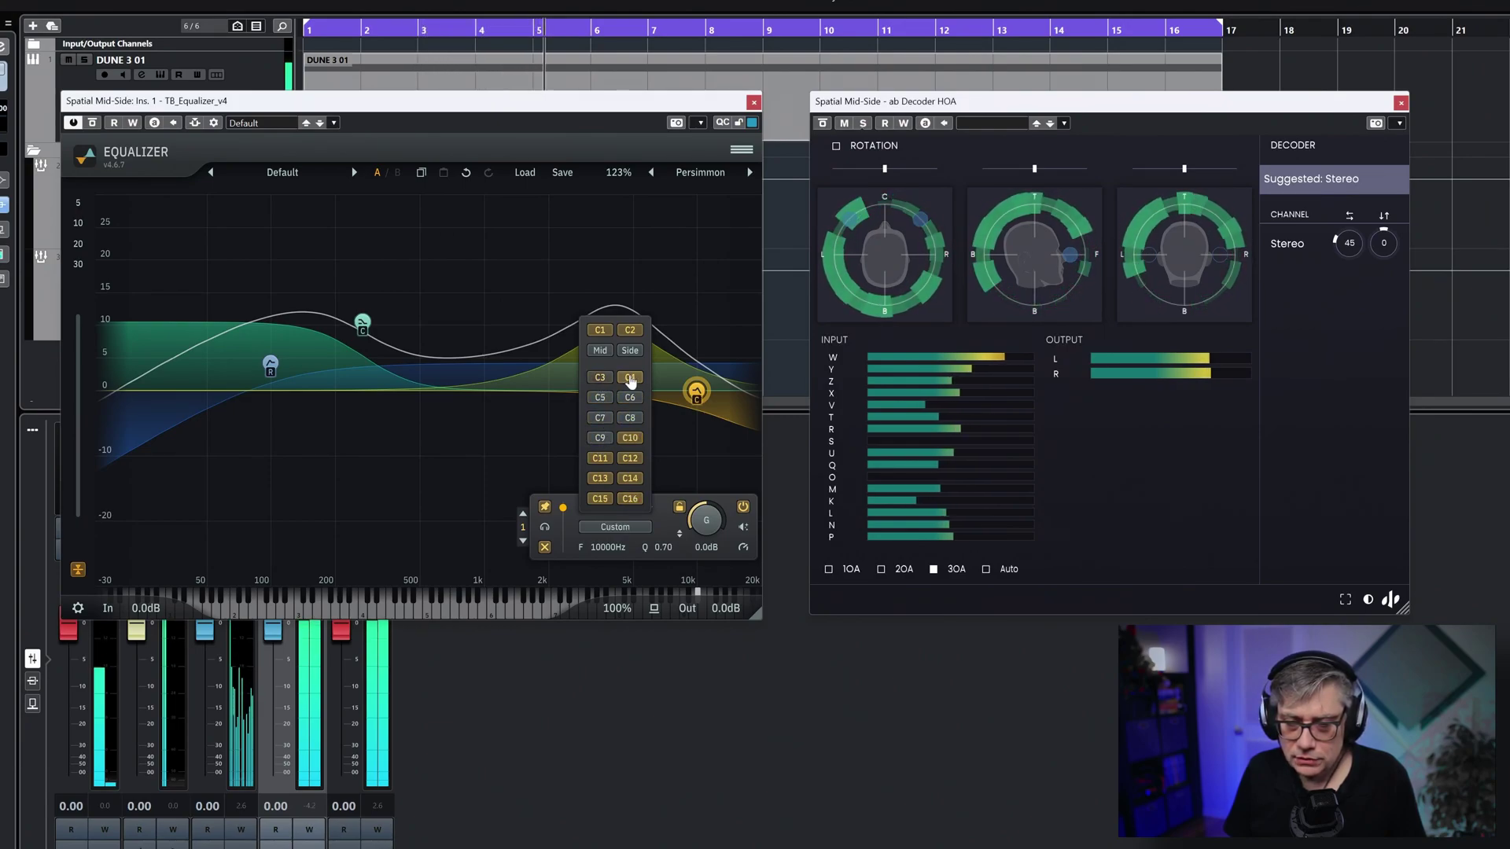
pyautogui.click(630, 377)
pyautogui.click(633, 331)
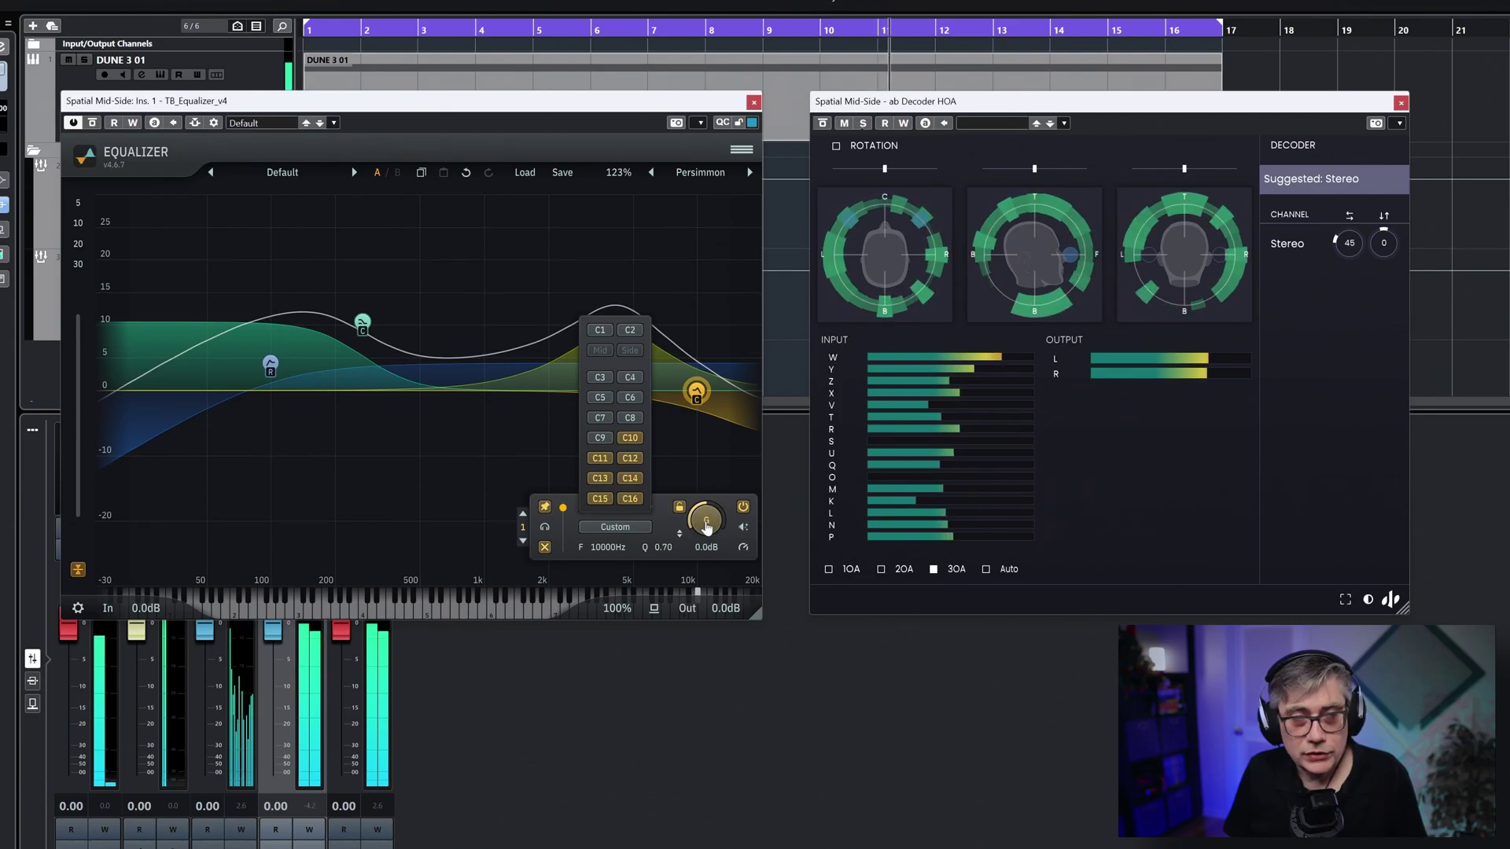
# - Audition the C10 to C16 low pass band with about 12 dB of gain, and lower its gain to about -3 dB
pyautogui.moveTo(706, 527); pyautogui.dragTo(708, 490)
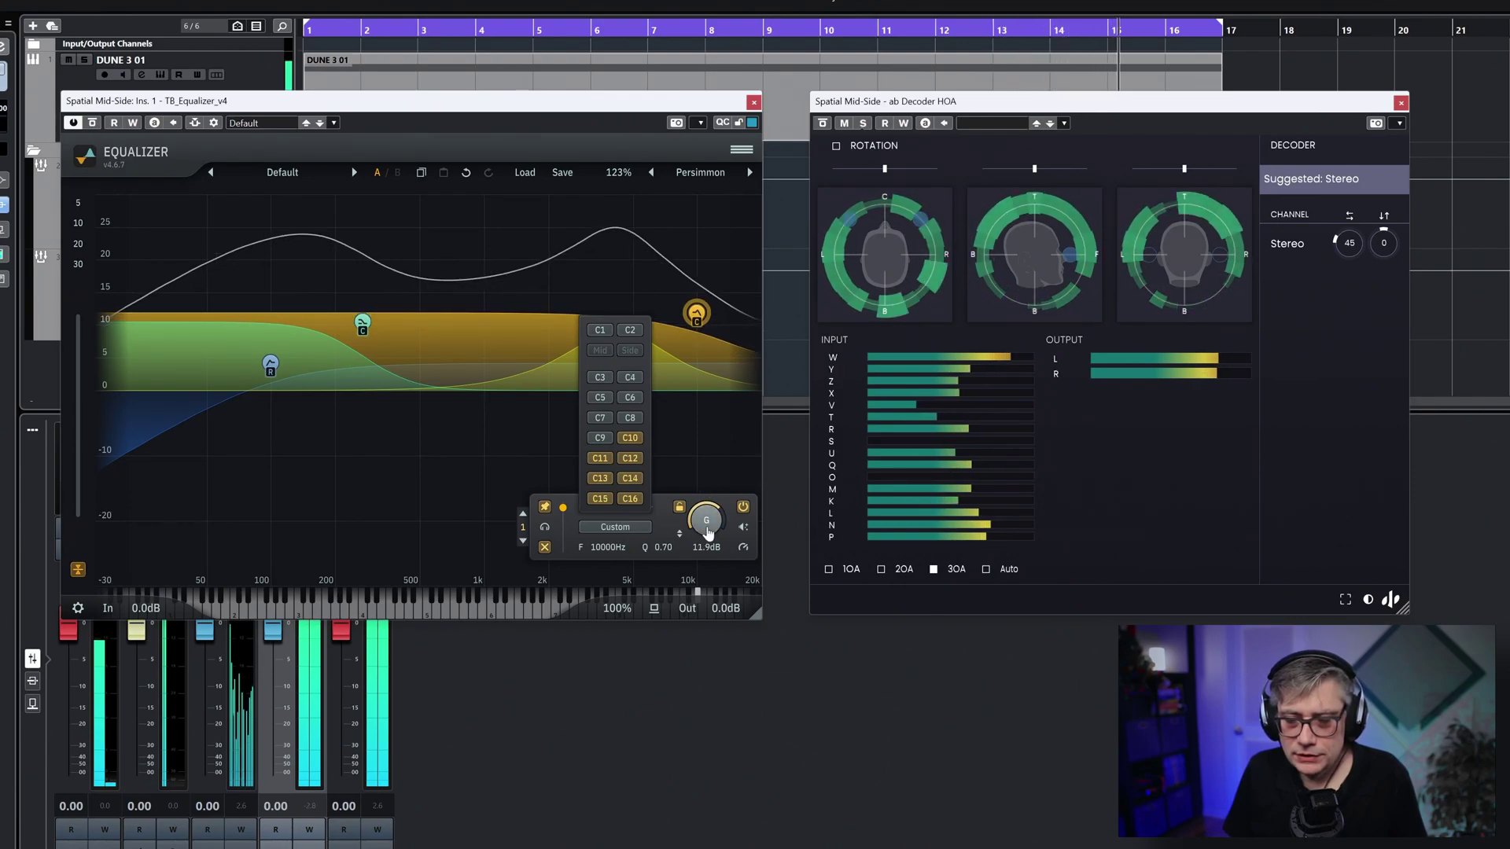
pyautogui.moveTo(706, 516); pyautogui.dragTo(706, 522)
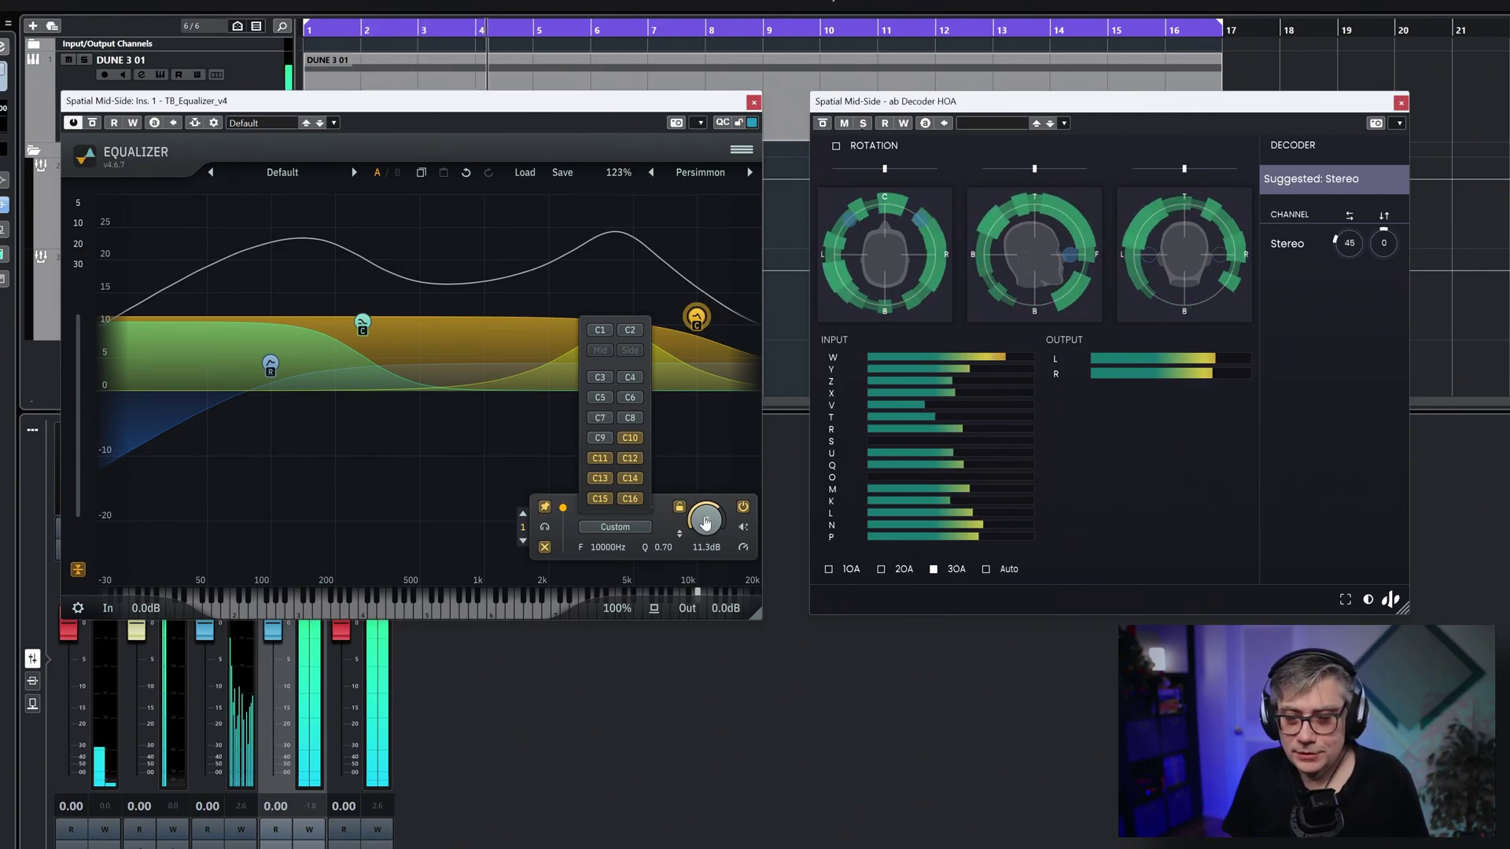
pyautogui.moveTo(706, 521); pyautogui.dragTo(687, 556)
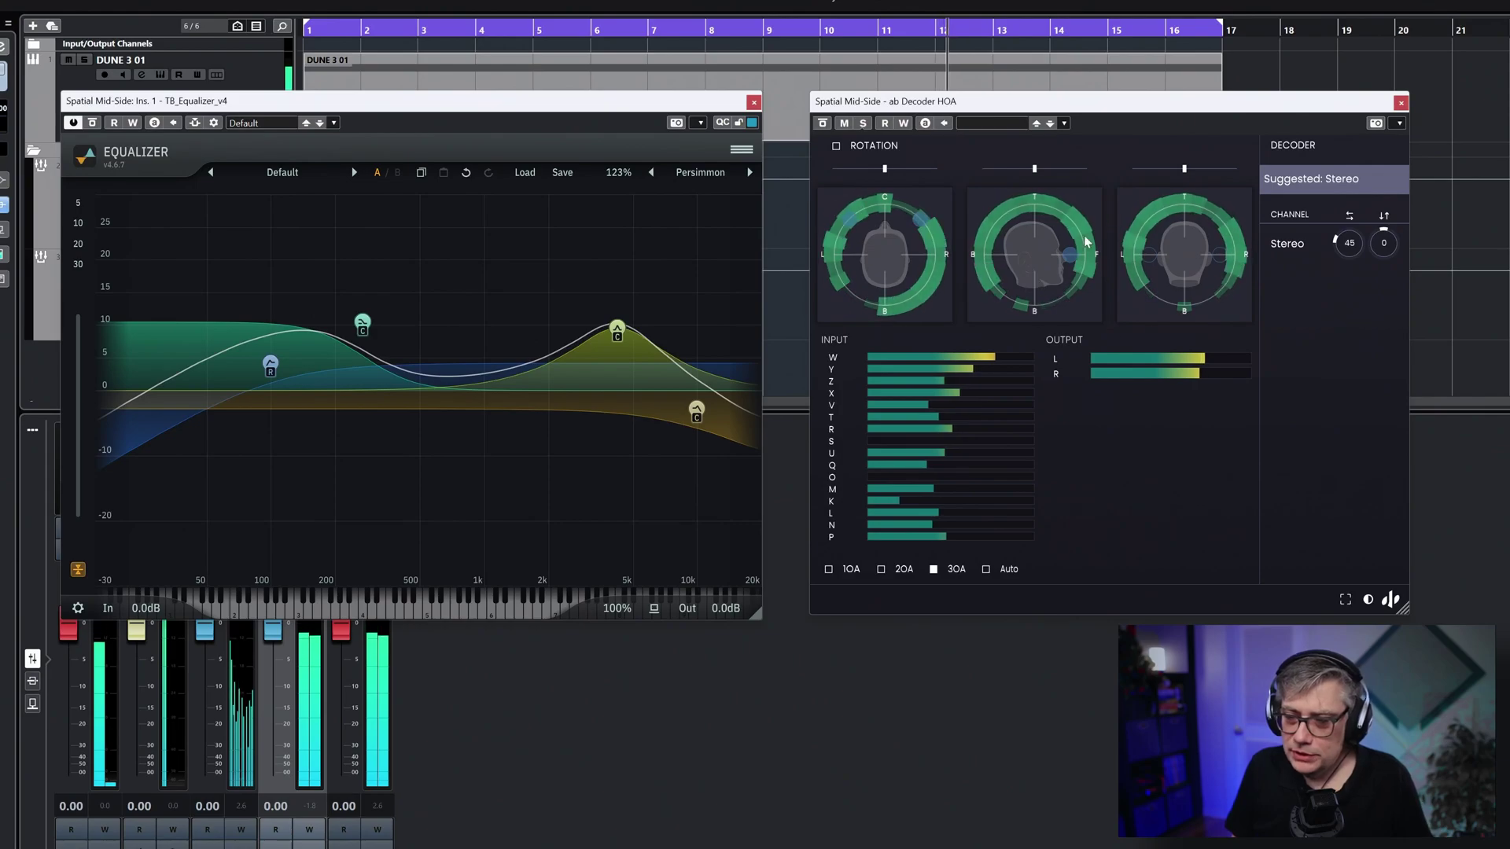
# - Add a new analog bell band at about 891 Hz with 0 dB gain
pyautogui.doubleClick(462, 444)
pyautogui.moveTo(463, 442); pyautogui.dragTo(472, 391)
# - Limit the new 891 Hz bell band to channel C3 by deselecting C1, C2 and C4 through C16
pyautogui.click(424, 528)
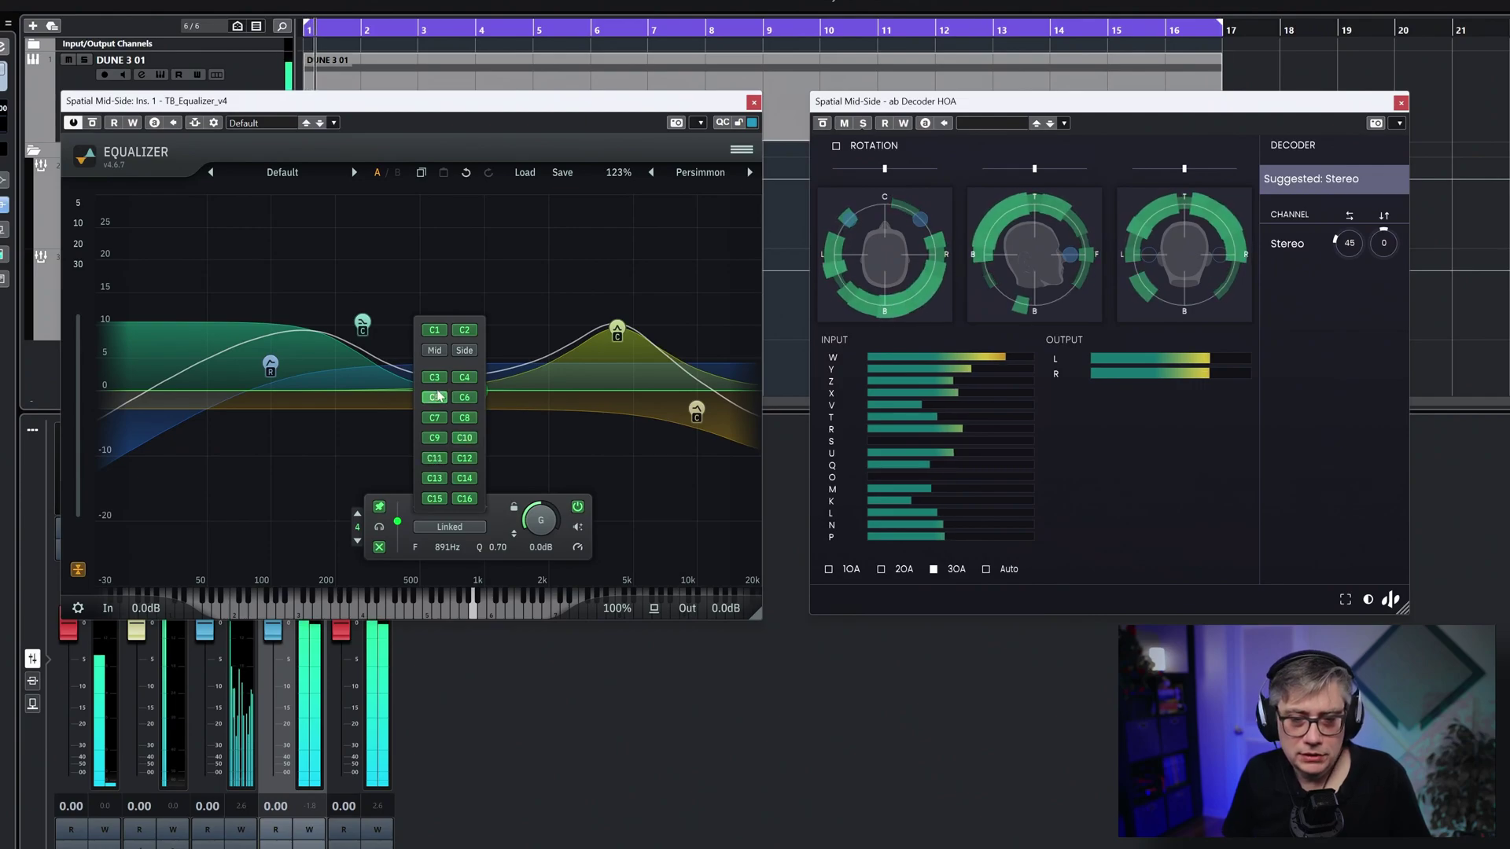
pyautogui.click(434, 350)
pyautogui.click(464, 350)
pyautogui.click(464, 378)
pyautogui.click(464, 397)
pyautogui.click(434, 397)
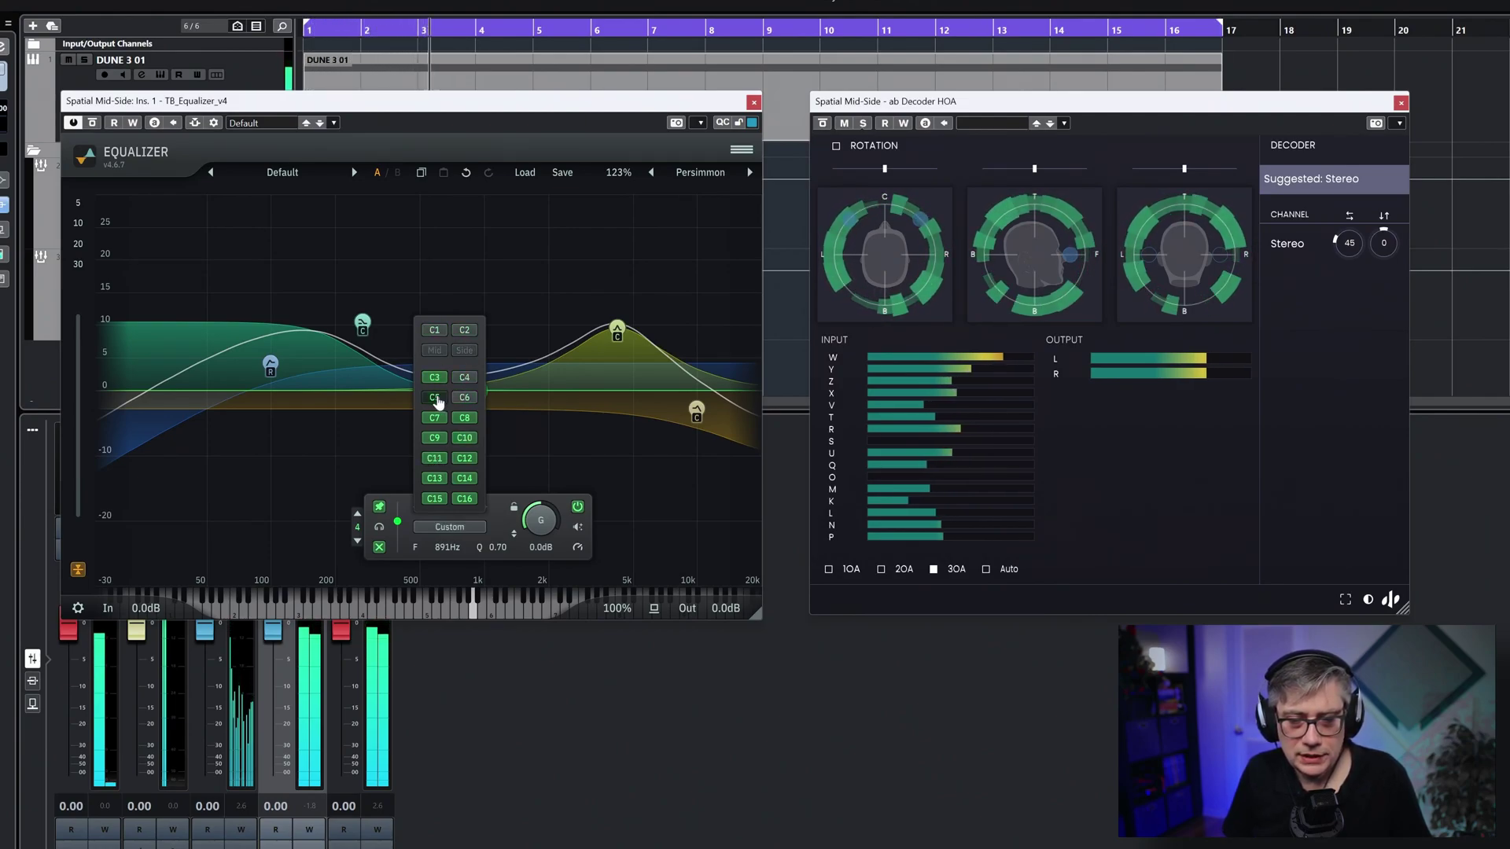
pyautogui.click(434, 417)
pyautogui.click(464, 417)
pyautogui.click(464, 438)
pyautogui.click(434, 438)
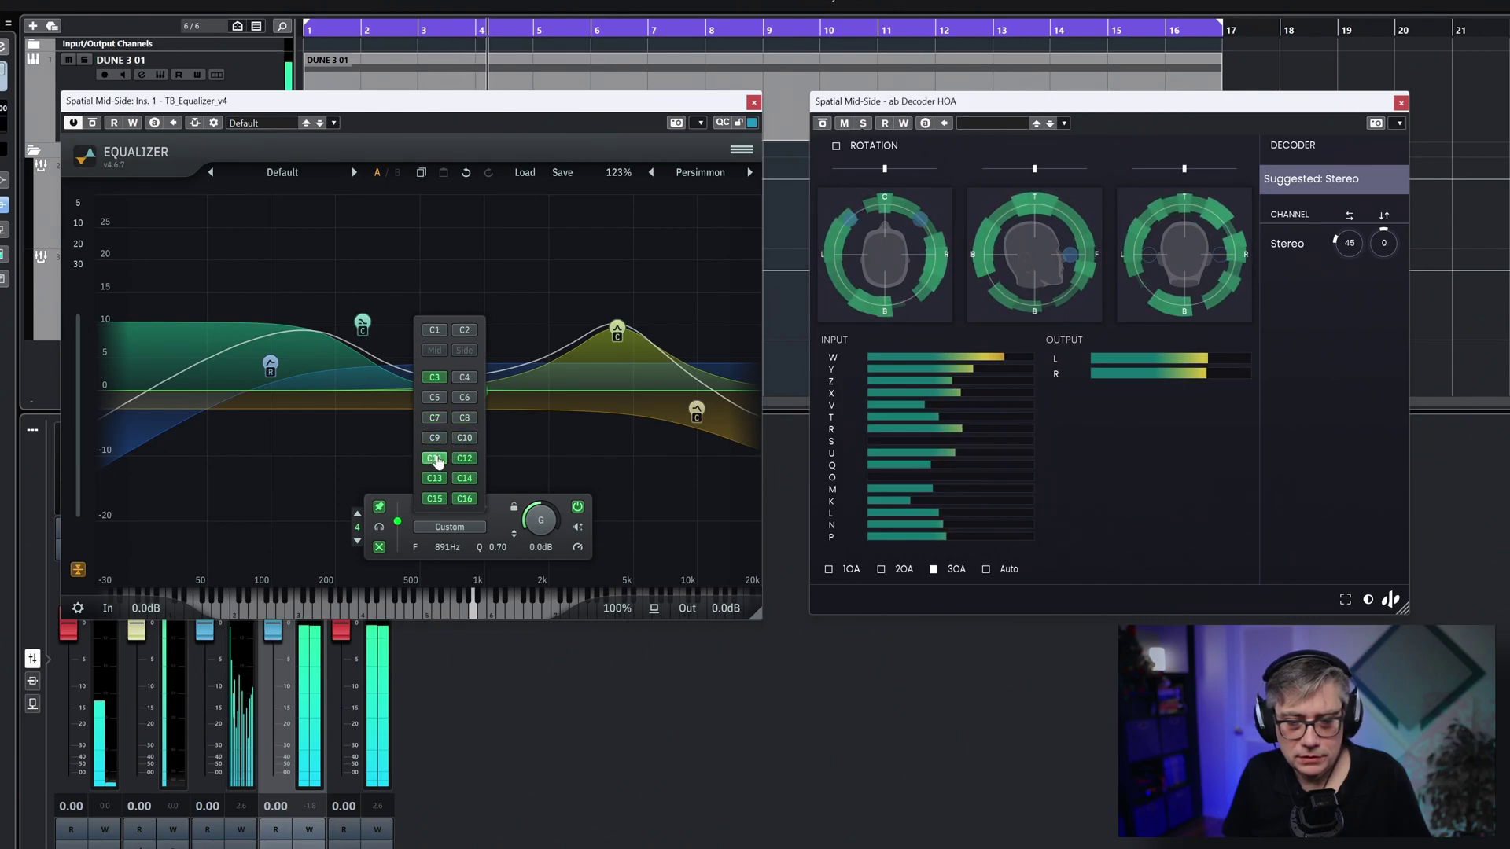
pyautogui.click(434, 457)
pyautogui.click(464, 458)
pyautogui.click(464, 478)
pyautogui.click(434, 478)
pyautogui.click(434, 498)
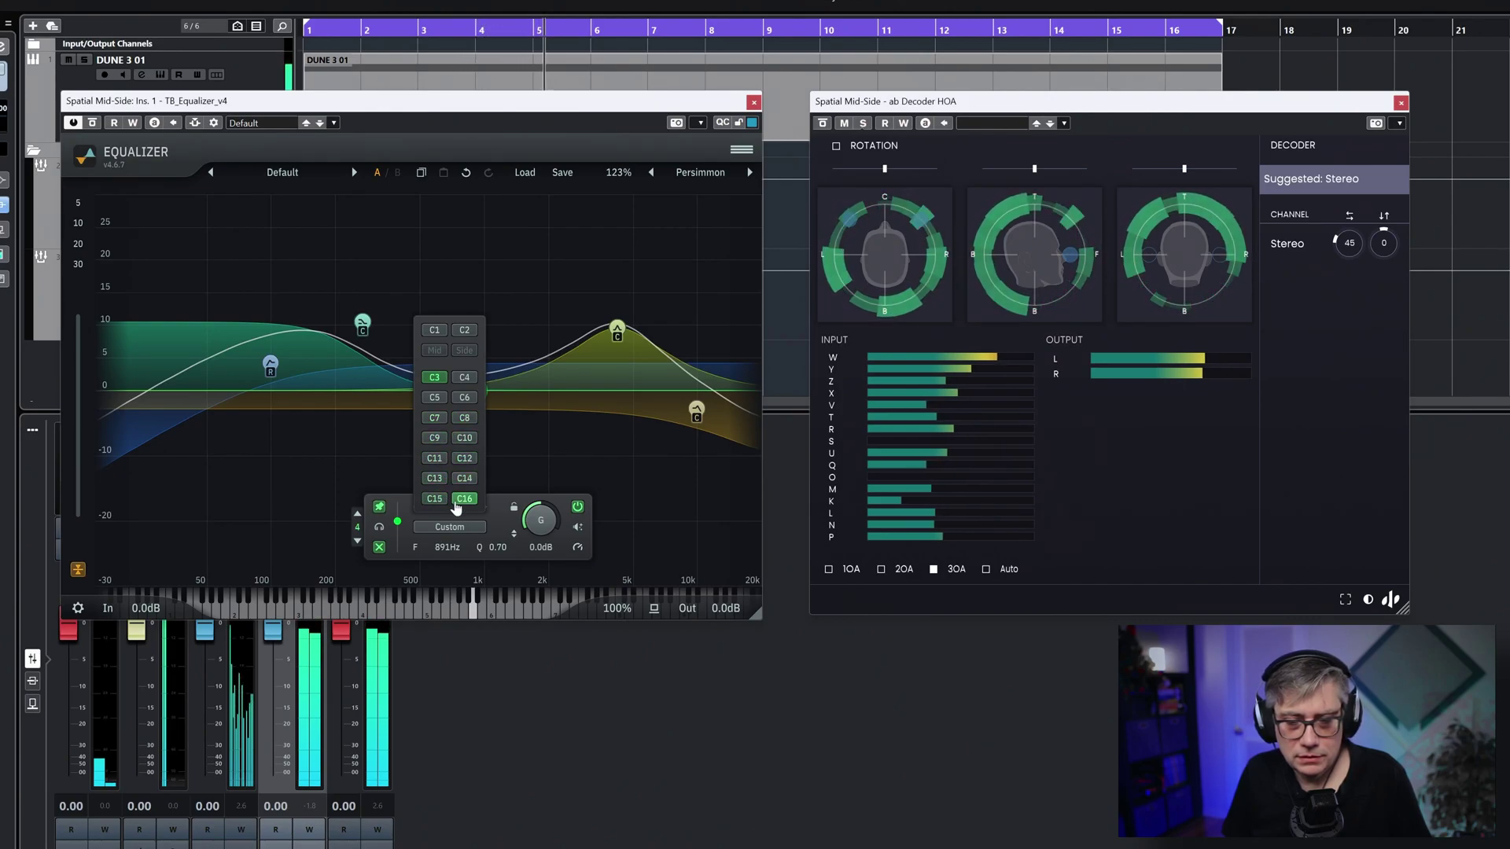
pyautogui.click(464, 498)
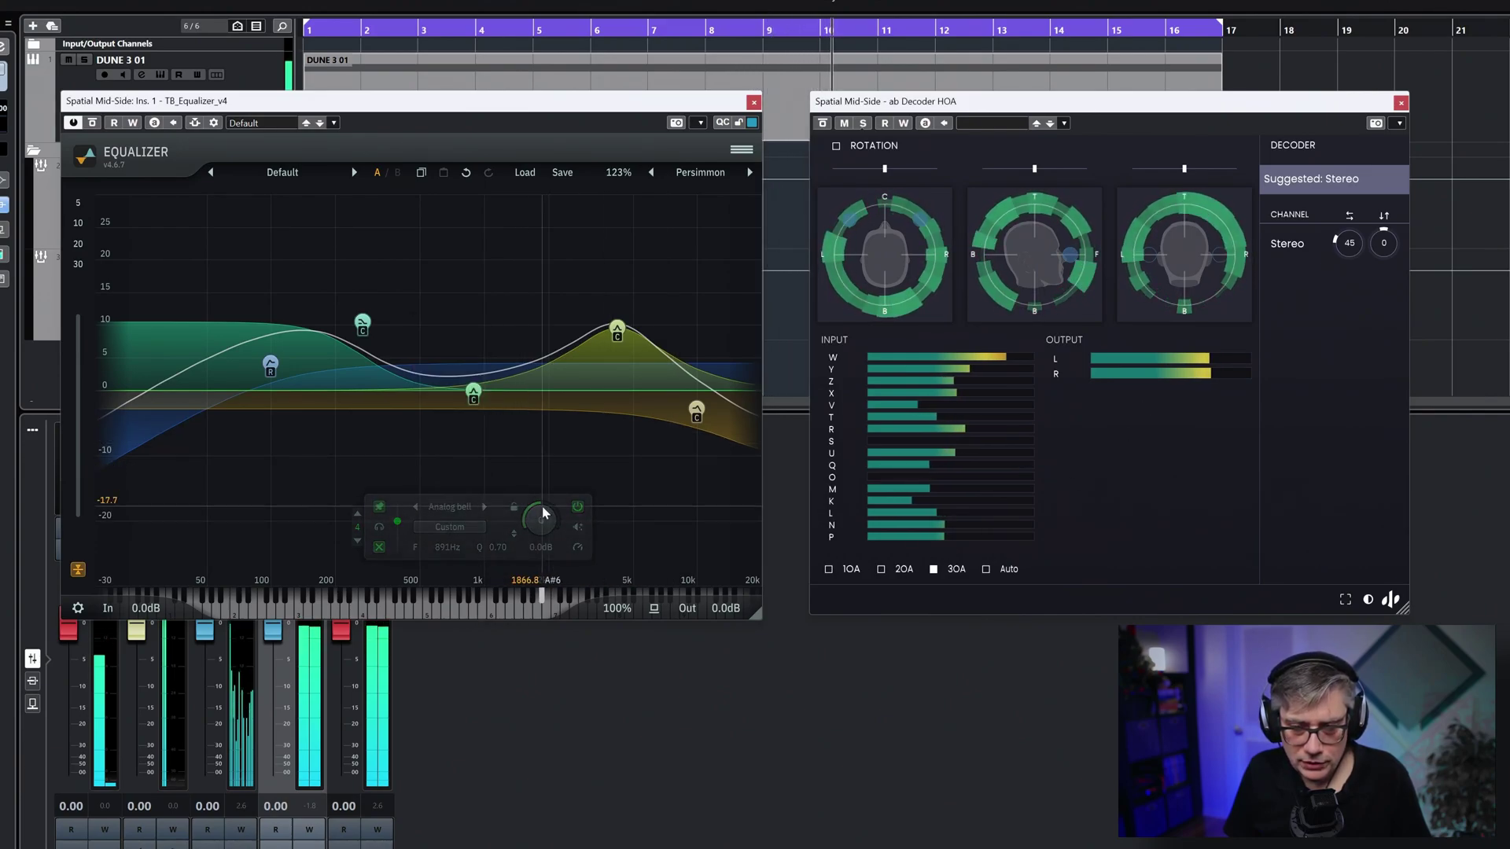
# - Set the C3 bell band to about 6.9 dB at about 993 Hz and enable its dynamic processing
pyautogui.moveTo(467, 385); pyautogui.dragTo(489, 231)
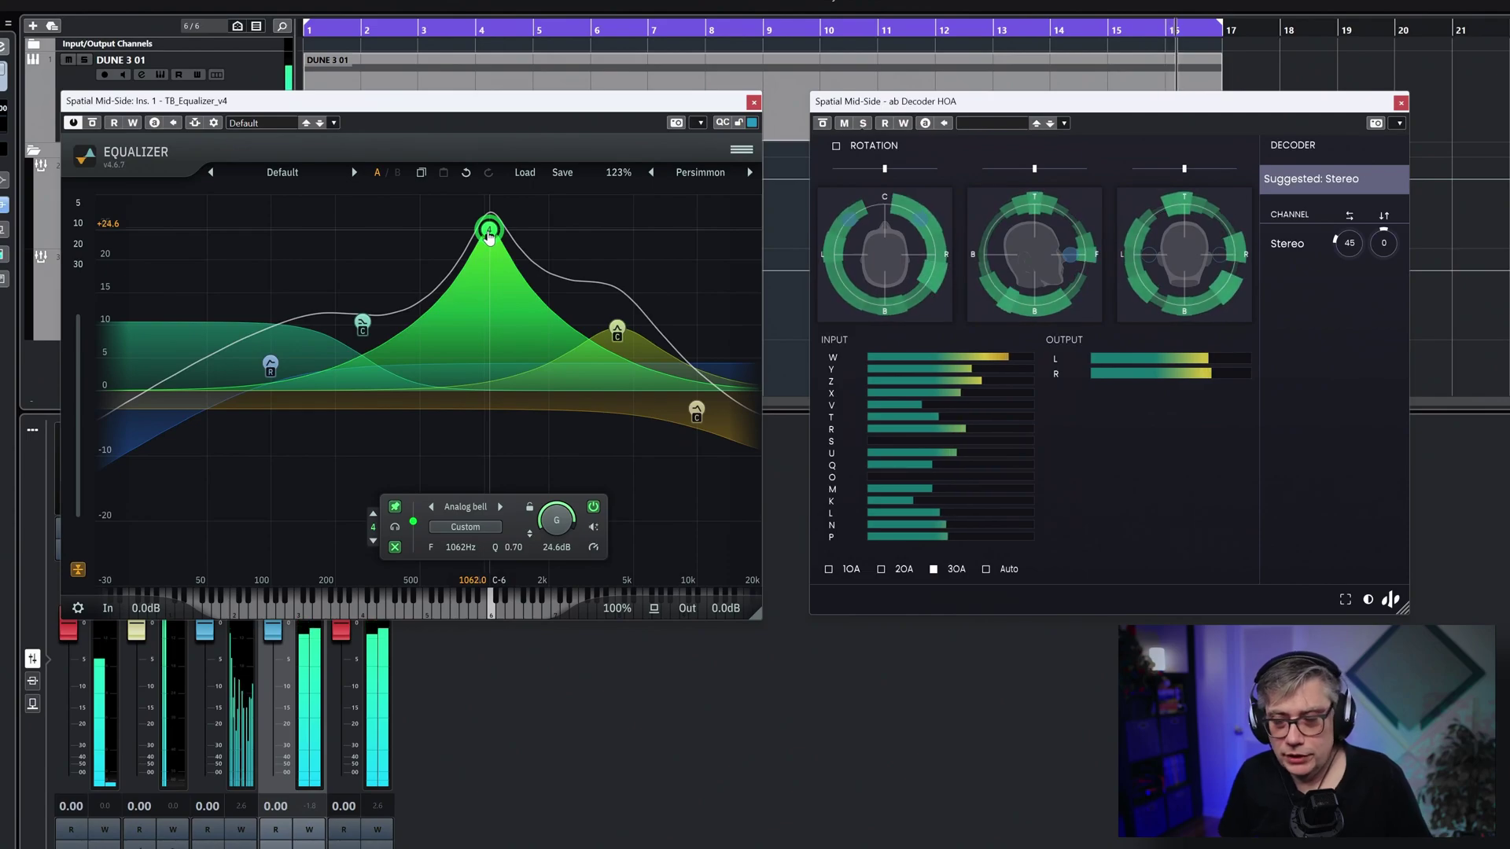
pyautogui.moveTo(489, 231); pyautogui.dragTo(484, 348)
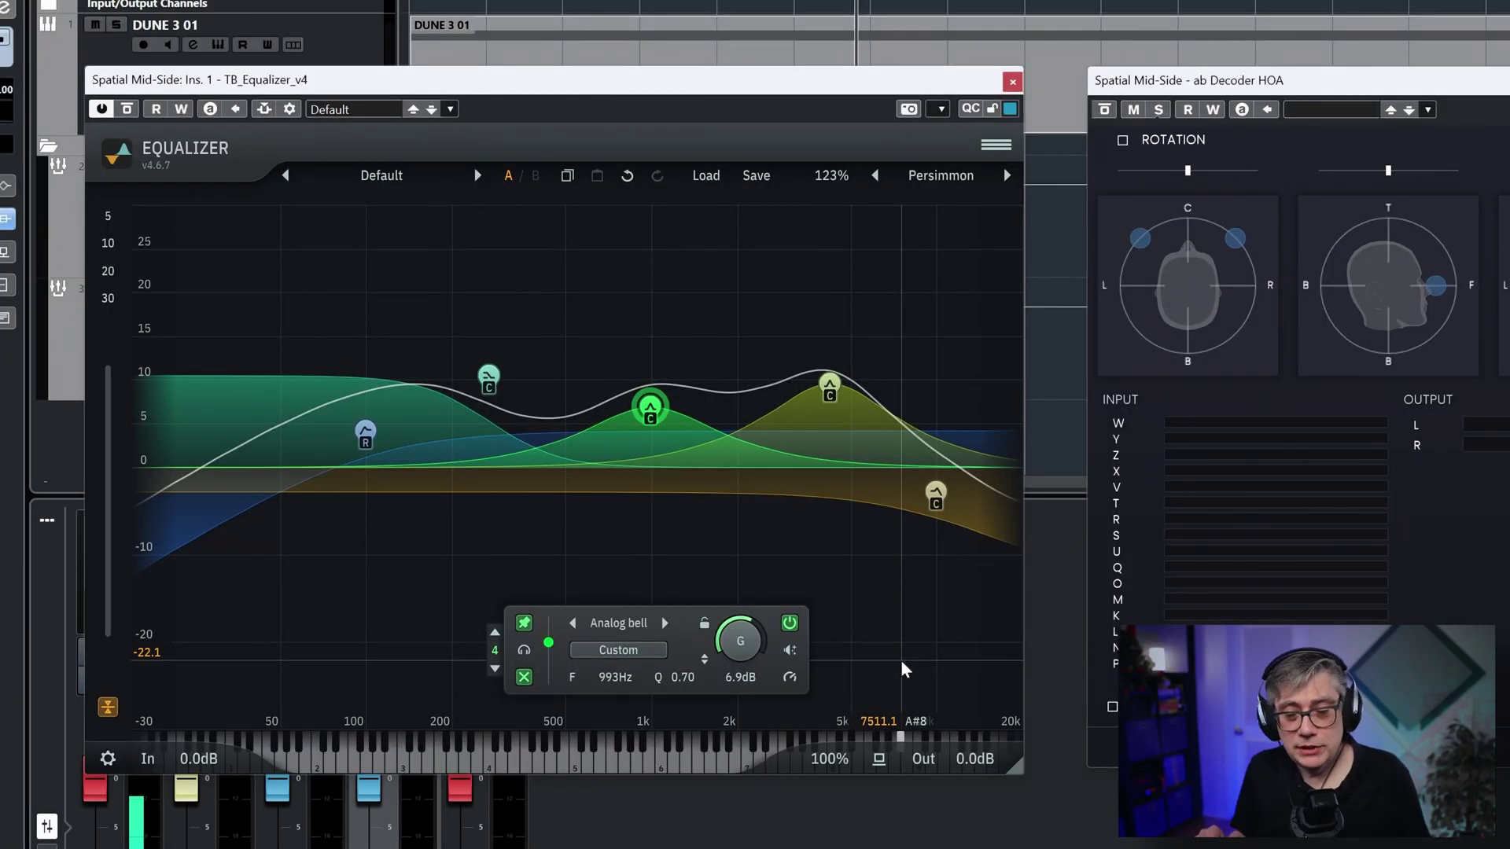
pyautogui.click(789, 677)
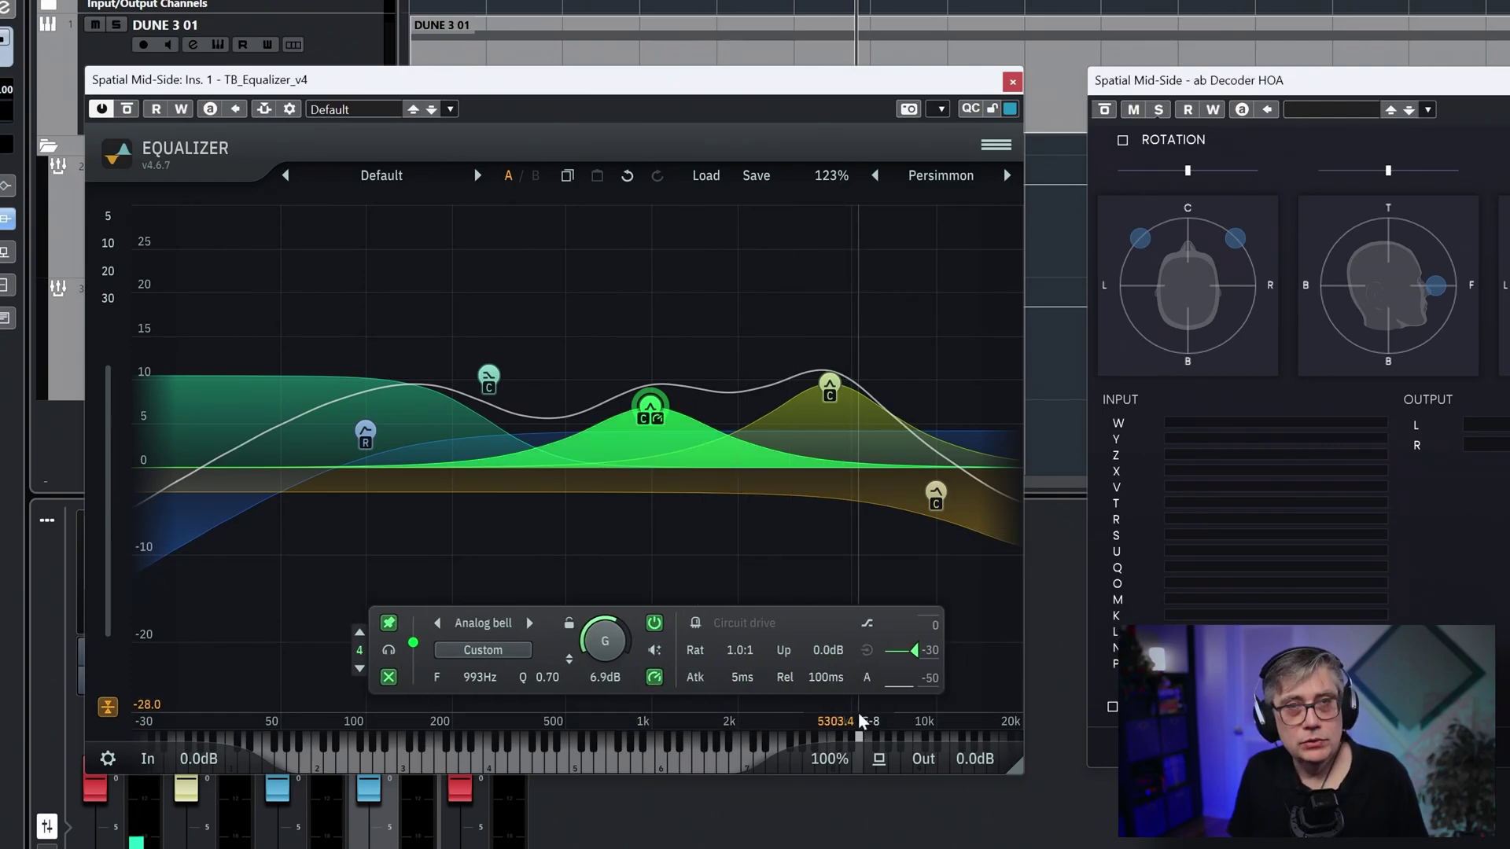